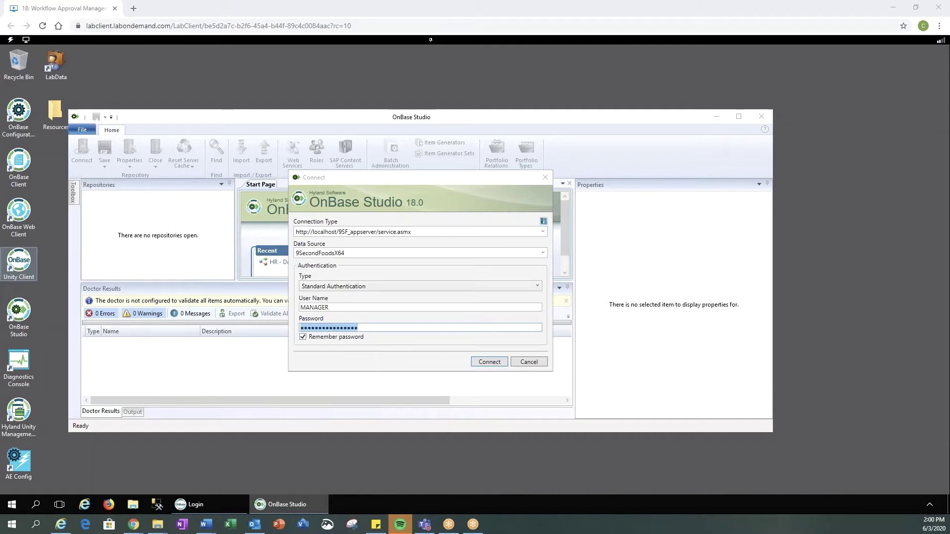
Connect to the 9SecondFoodsX64 repository and bring up the Workflow ribbon's Approval Processes list
click(501, 362)
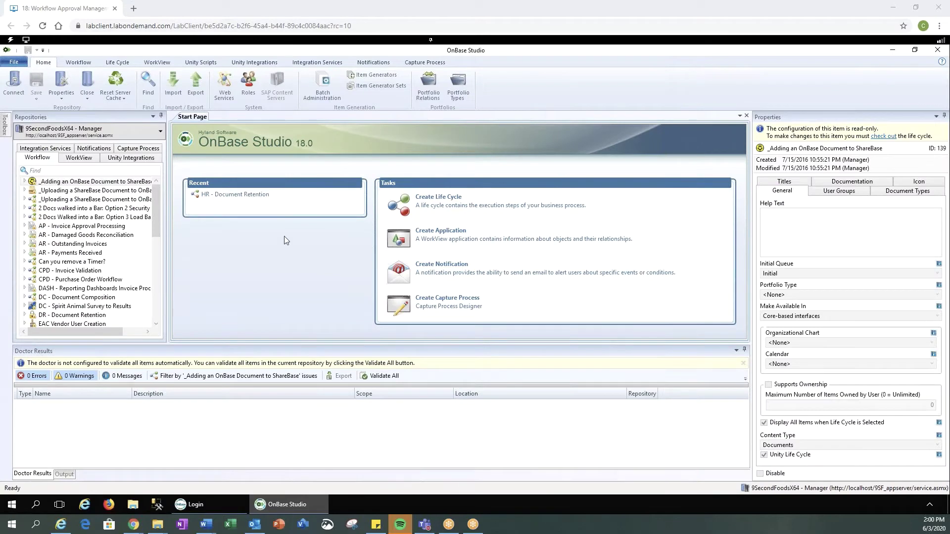
click(87, 66)
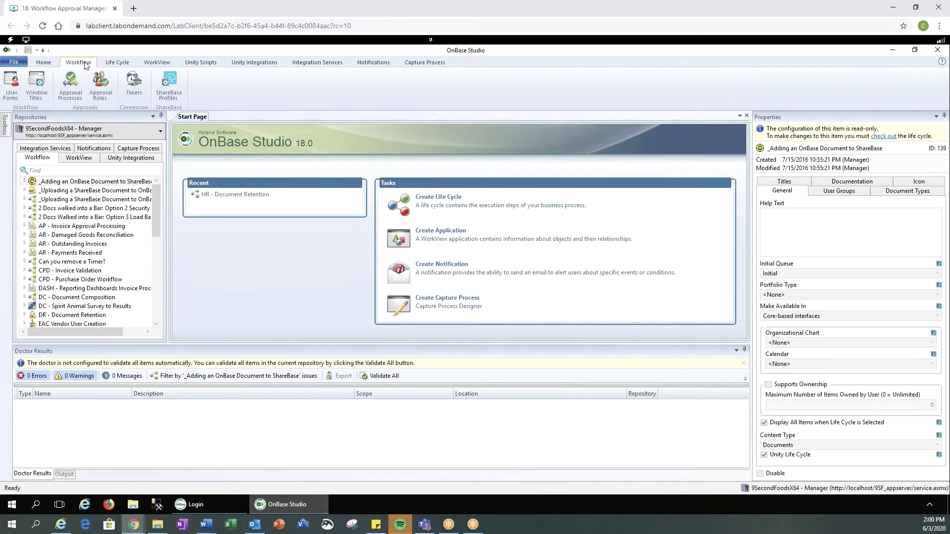
click(70, 94)
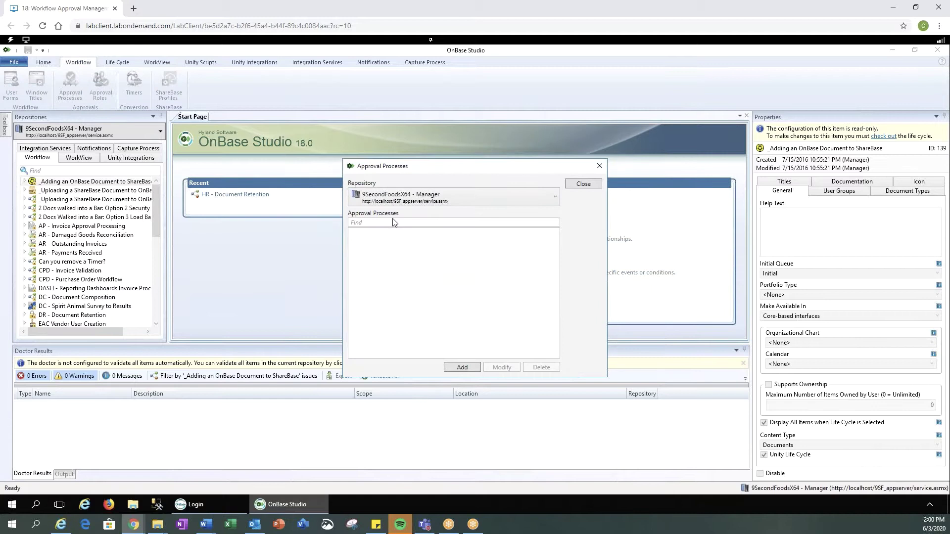
click(404, 222)
Create an approval process named 'New Approval Process for WAM' with description 'DESCRIPTION'
click(462, 367)
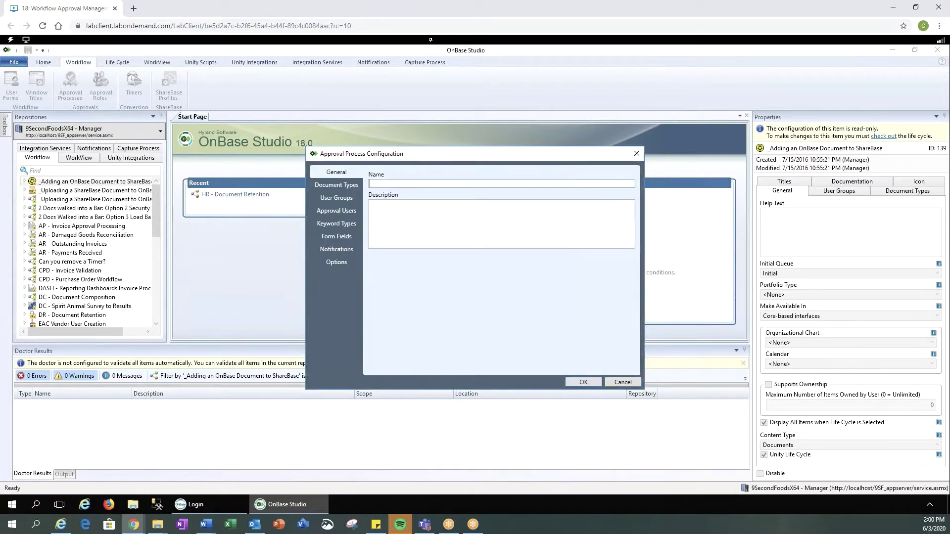
text(New Approval Process for WAM)
click(389, 211)
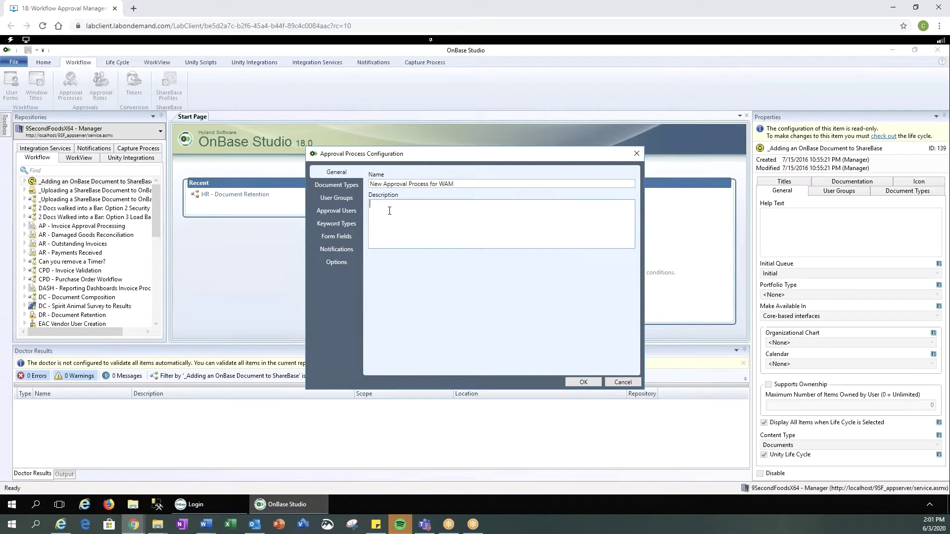
text(DESCRIPTION)
click(332, 186)
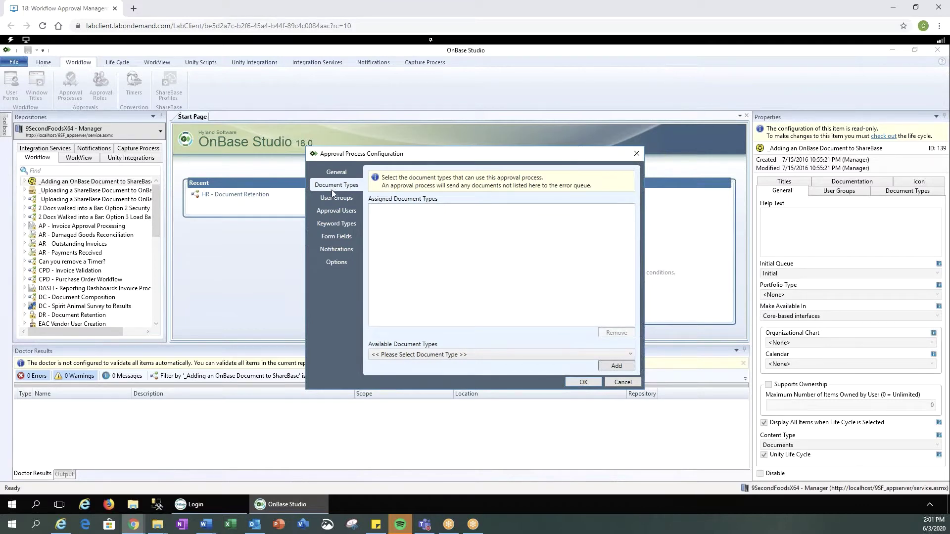
Look through the process's User Groups, Approval Users types, Keyword Types, Form Fields and Notifications pages
click(331, 198)
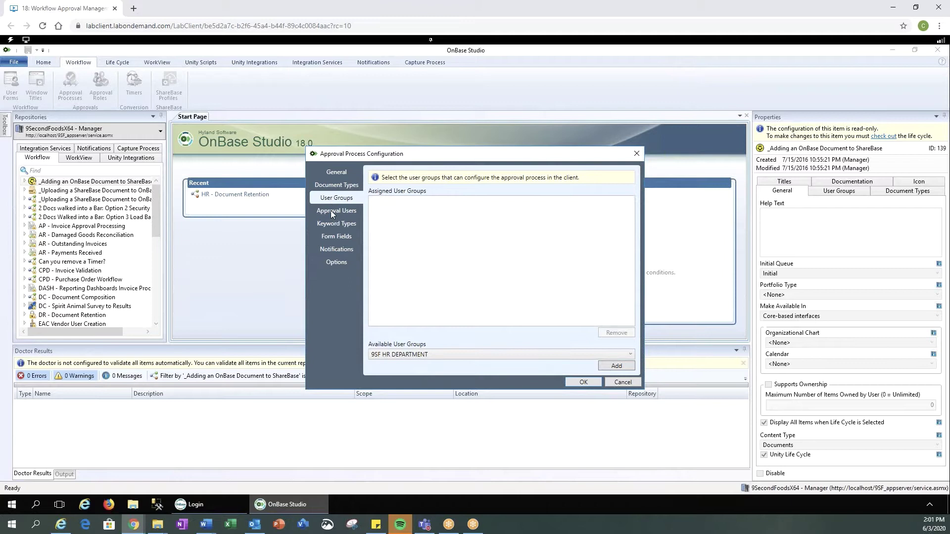
click(331, 211)
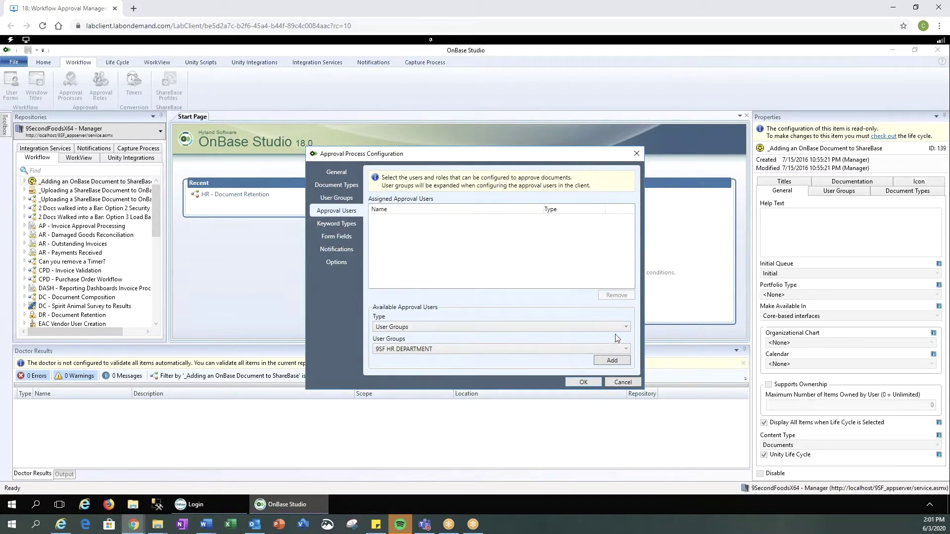
click(627, 327)
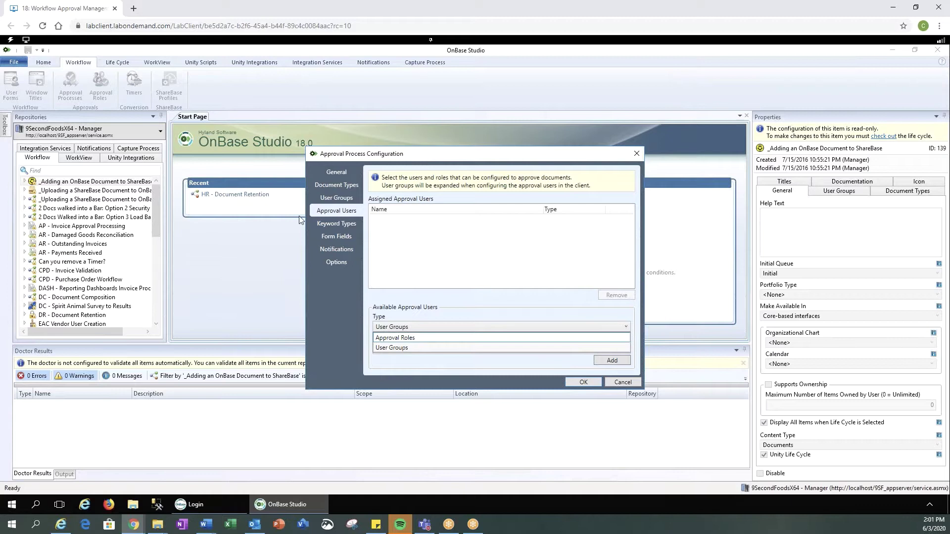
click(334, 225)
click(334, 225)
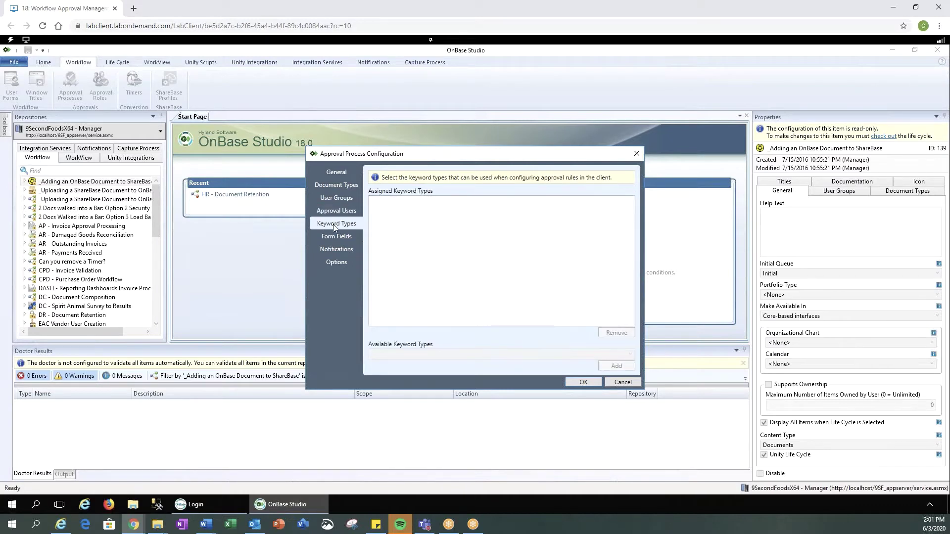
click(330, 237)
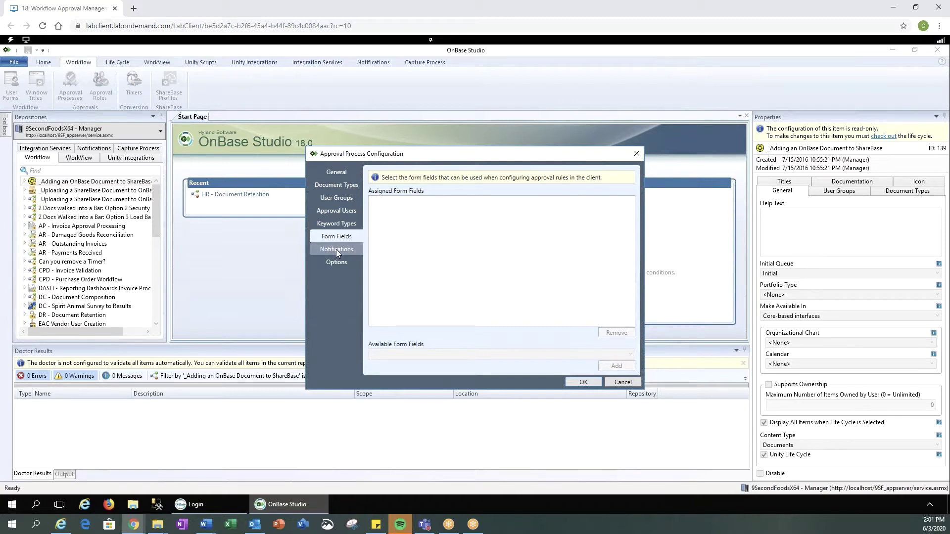
click(337, 250)
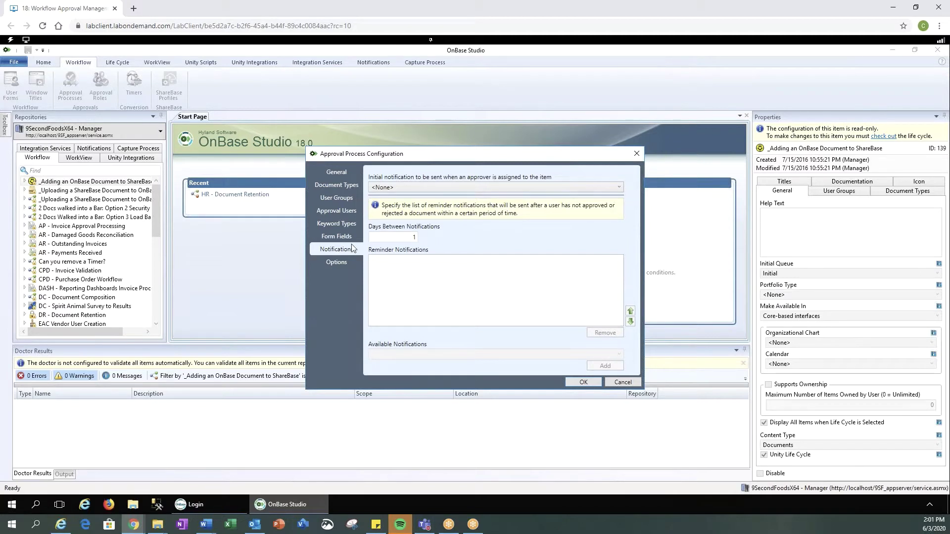
Keep the initial approver notification at <None> and view the process's delegation Options
click(622, 189)
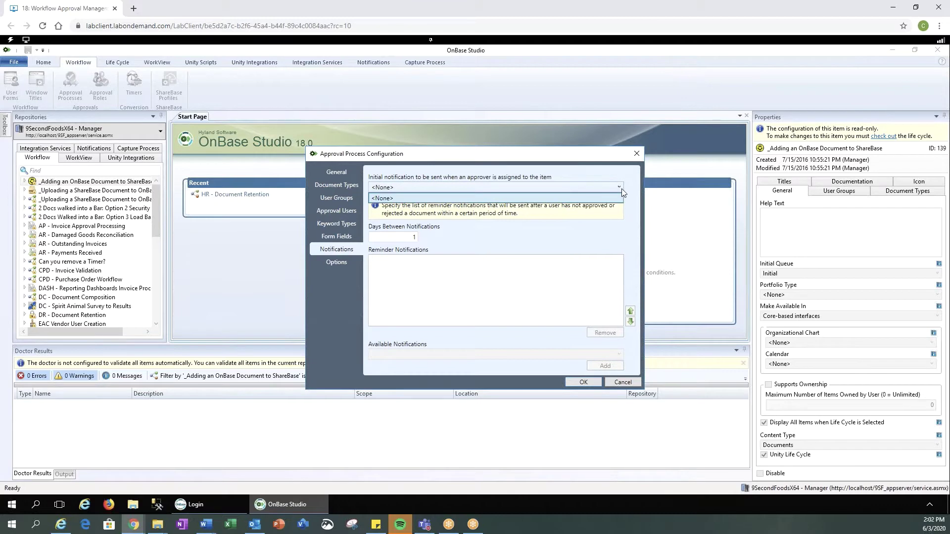
click(521, 252)
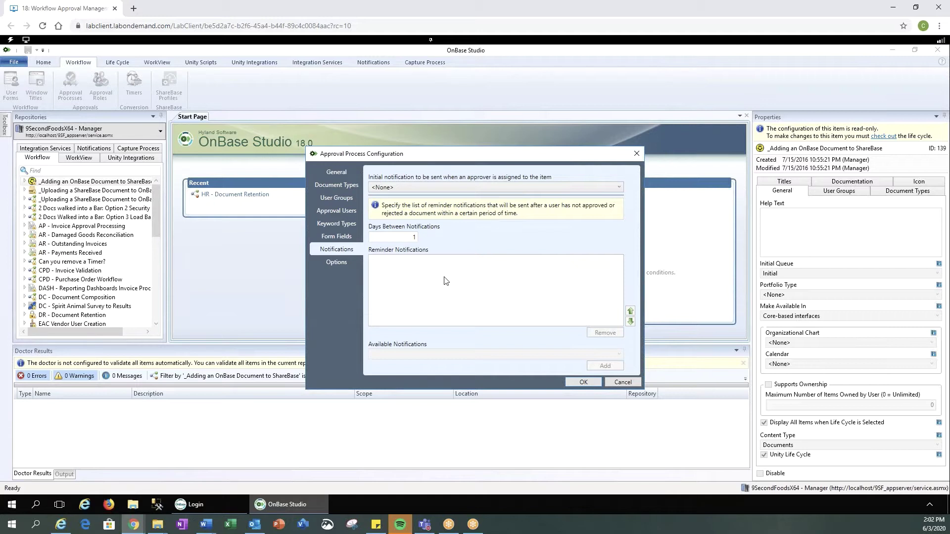
click(341, 264)
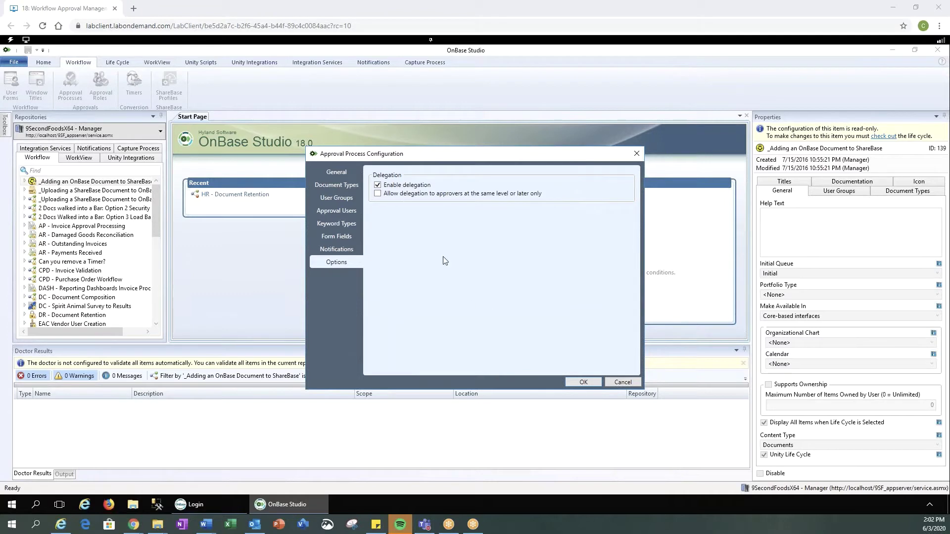
Switch the approver type to Approval Roles, find none exist, and cancel the process configuration
click(340, 199)
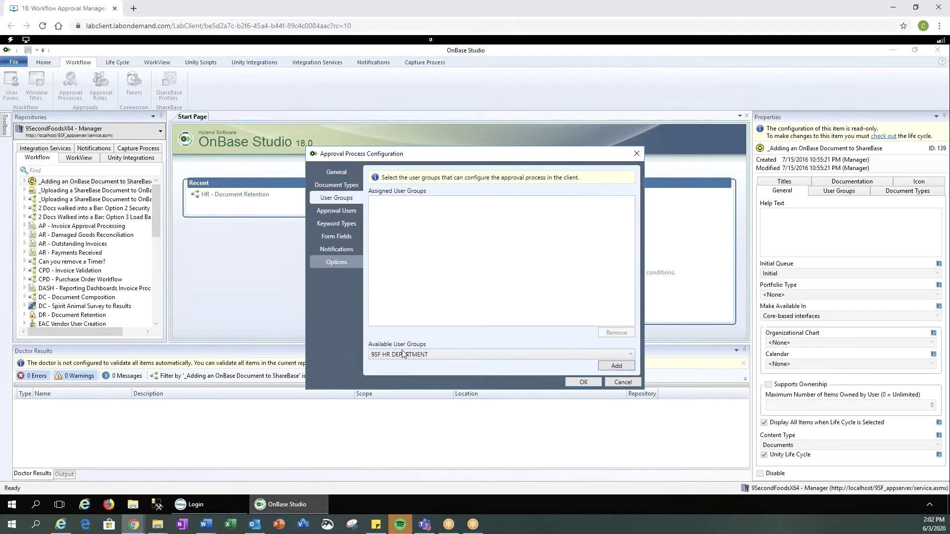
click(339, 211)
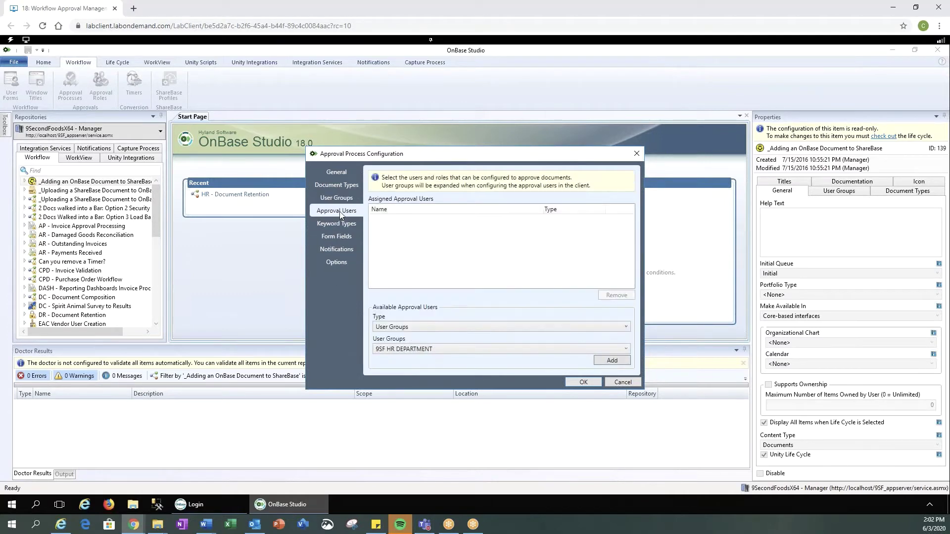
click(627, 327)
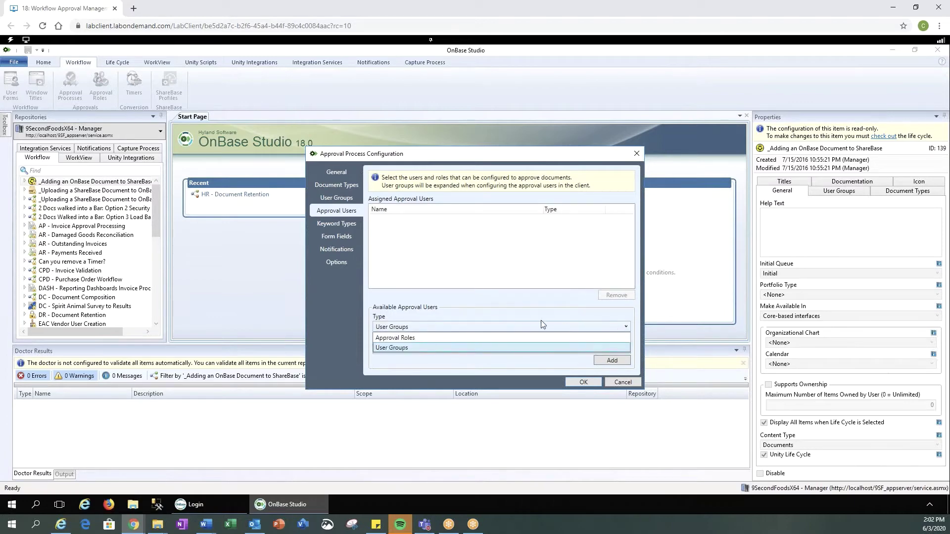
click(414, 338)
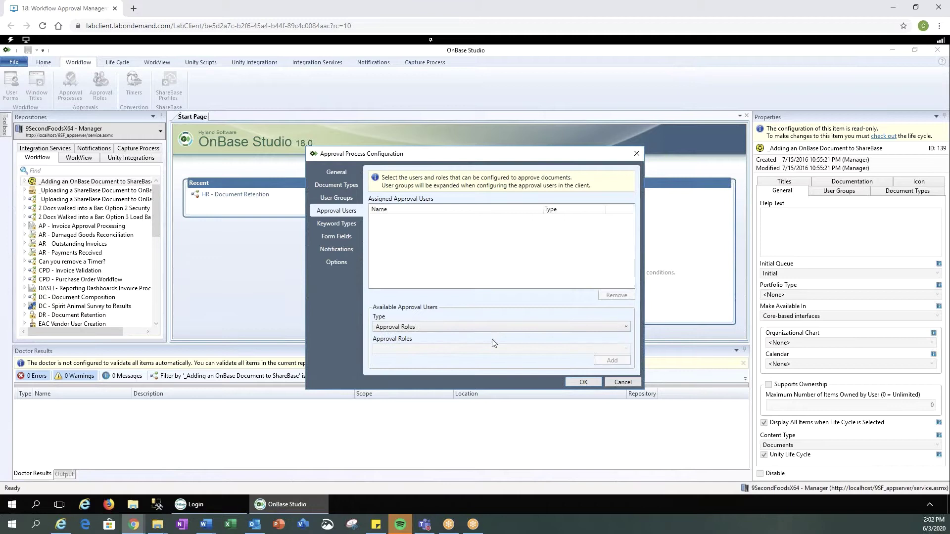
click(623, 382)
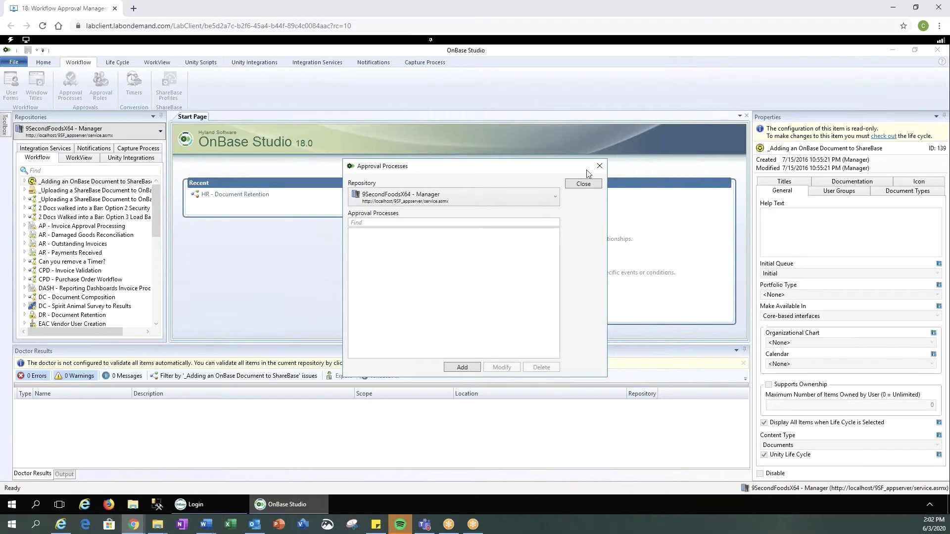
From the Approval Roles list, add a role named 'Approval Role AP managers'
click(586, 185)
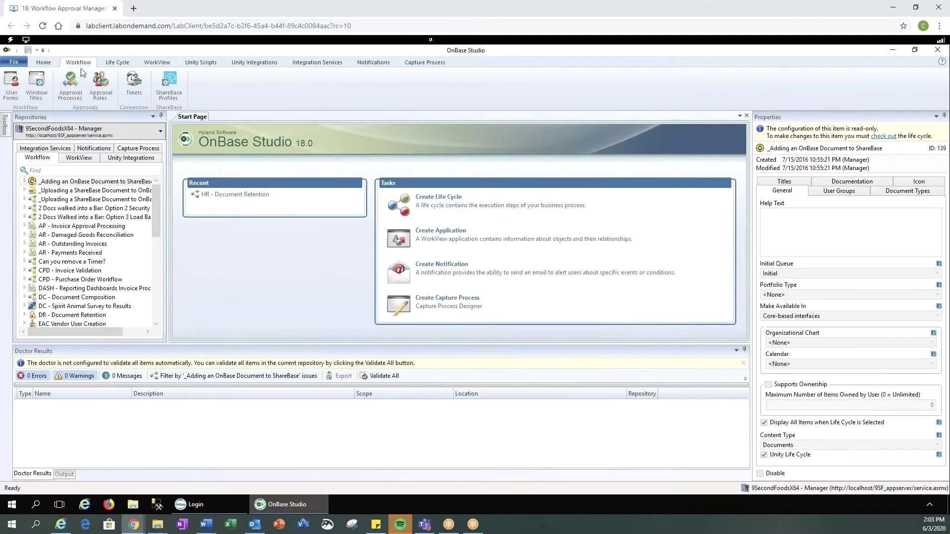
click(104, 95)
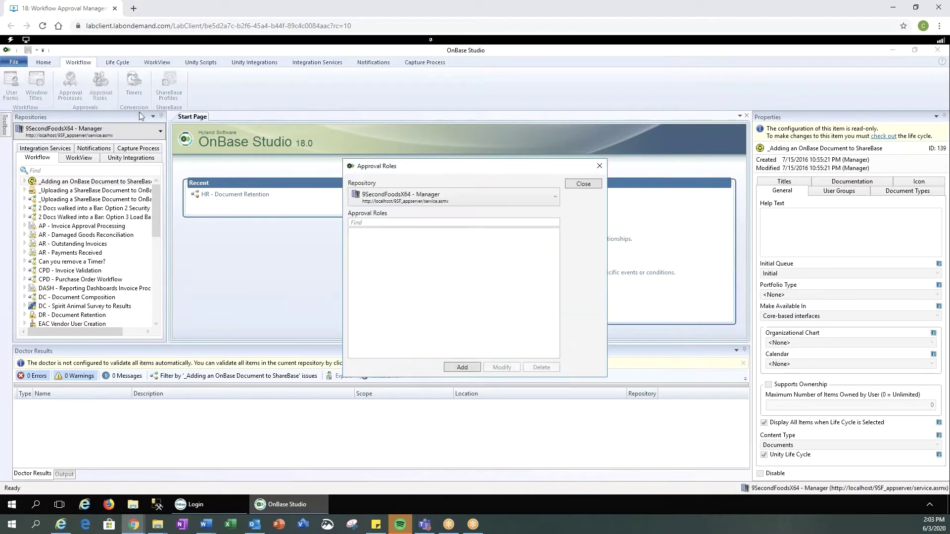
click(462, 368)
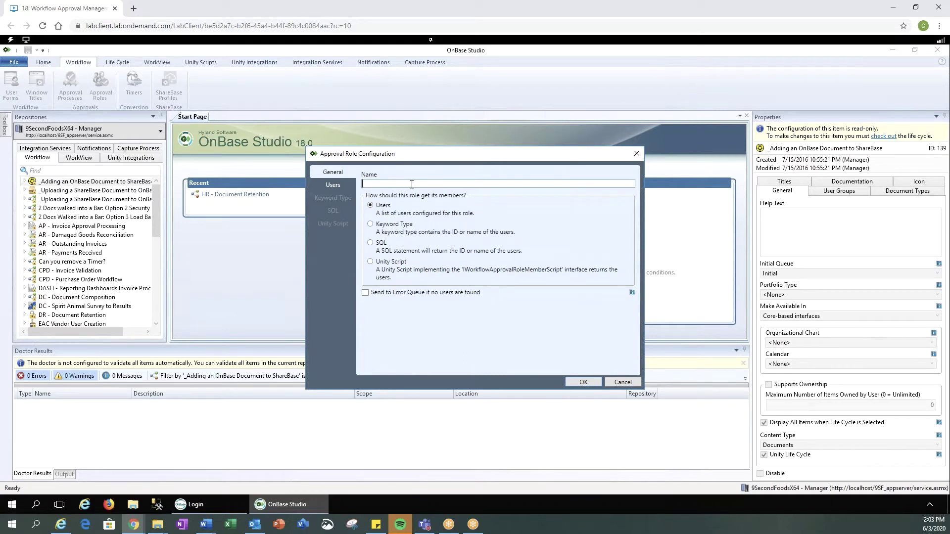
text(Approval Rool)
key(BackSpace)
text(le AP managers)
Browse the AP managers role's Users and Keyword Type options without choosing any, then cancel the role
click(333, 186)
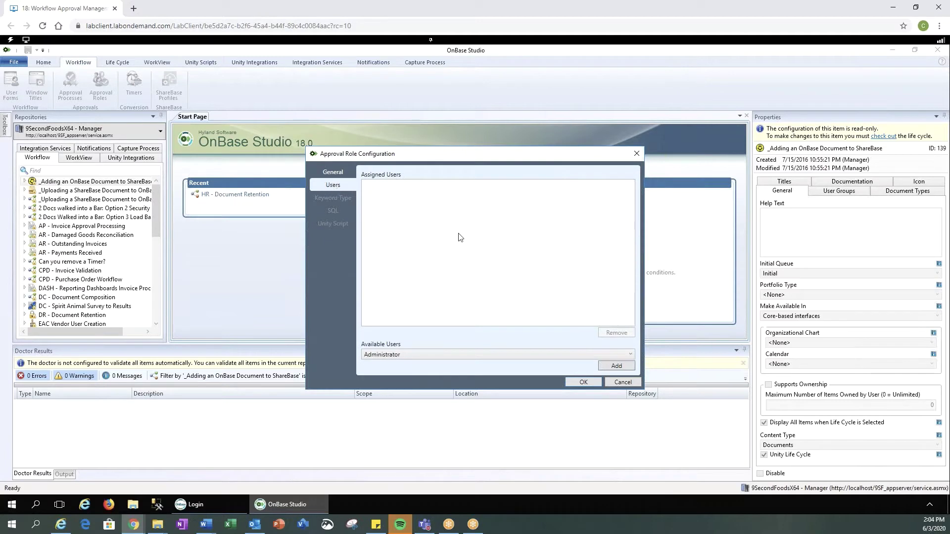
click(426, 355)
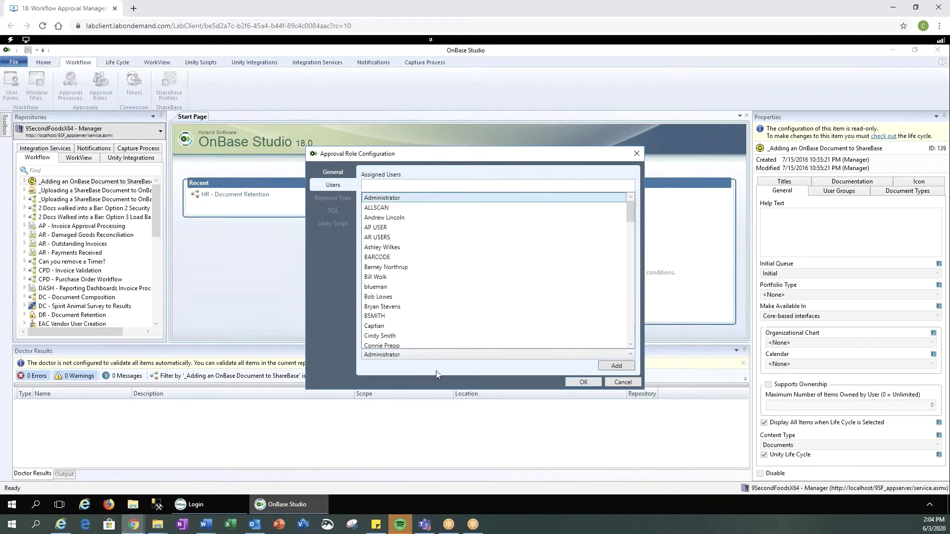
click(435, 371)
click(333, 171)
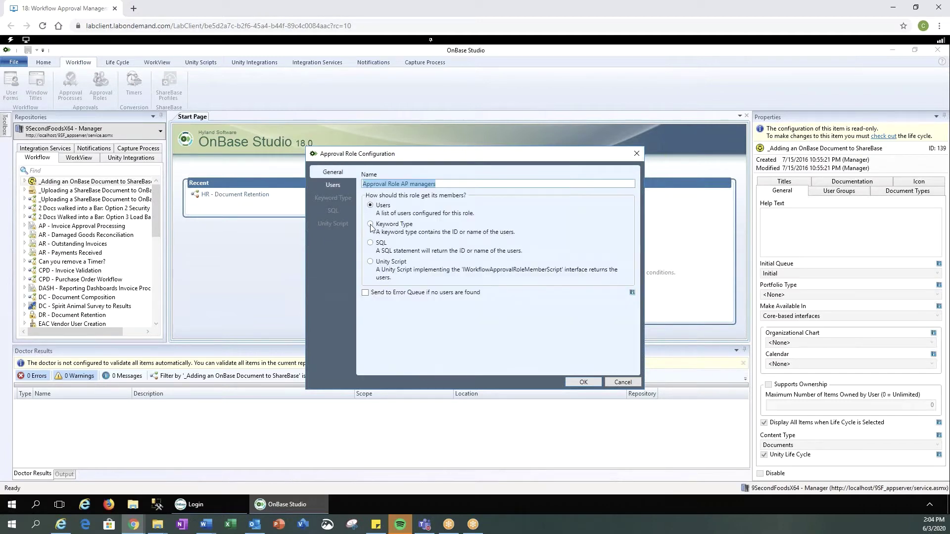
click(371, 225)
click(341, 198)
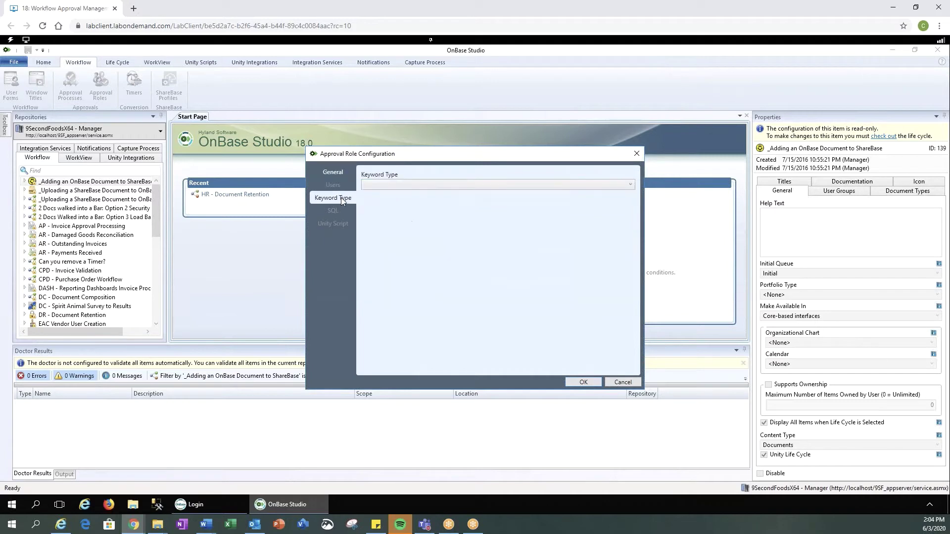
click(463, 188)
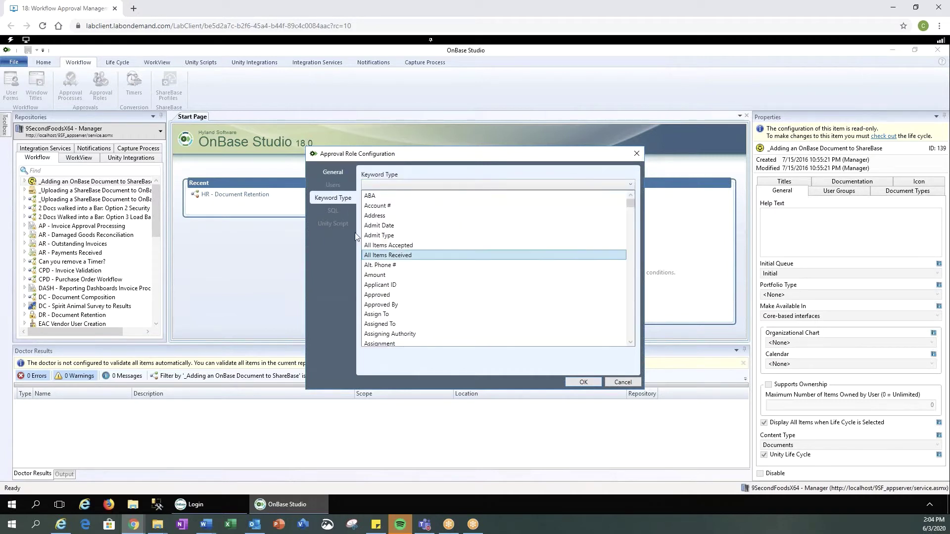
click(339, 174)
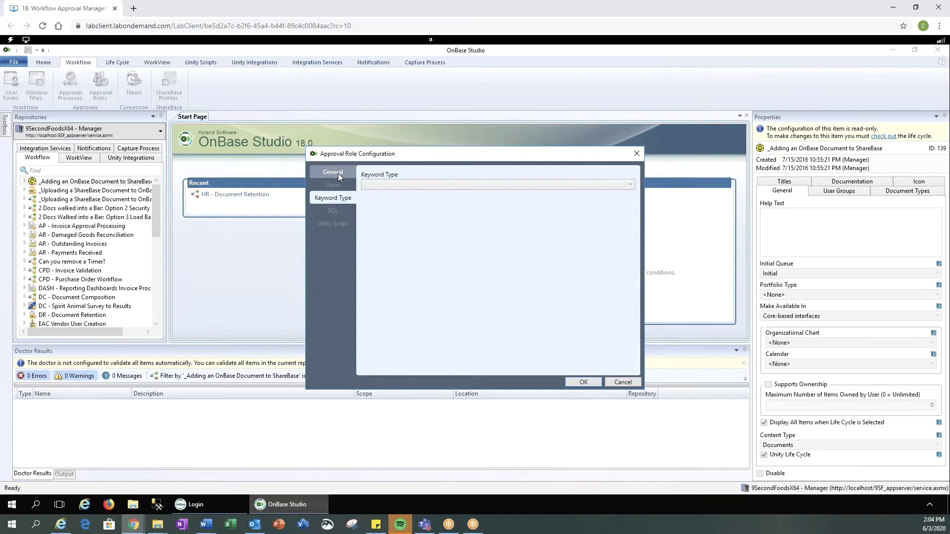
click(337, 173)
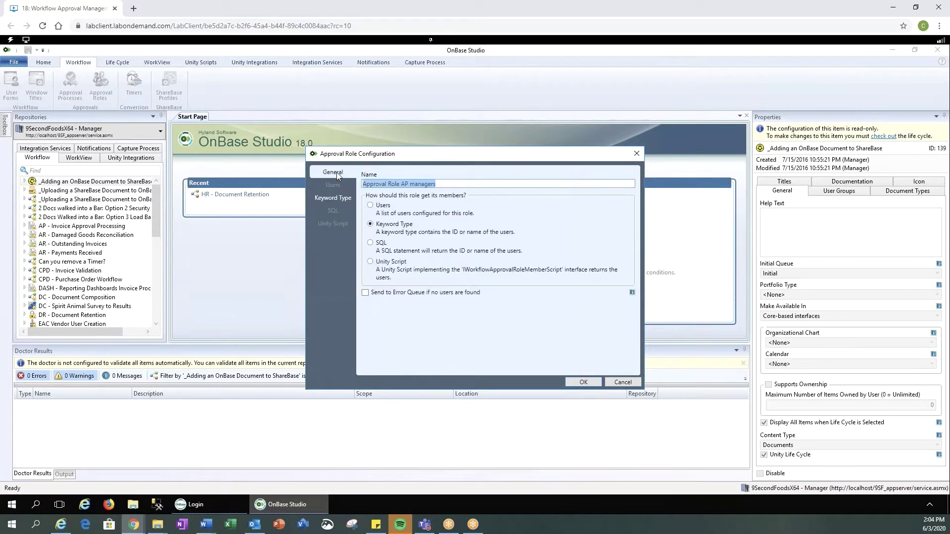
click(615, 384)
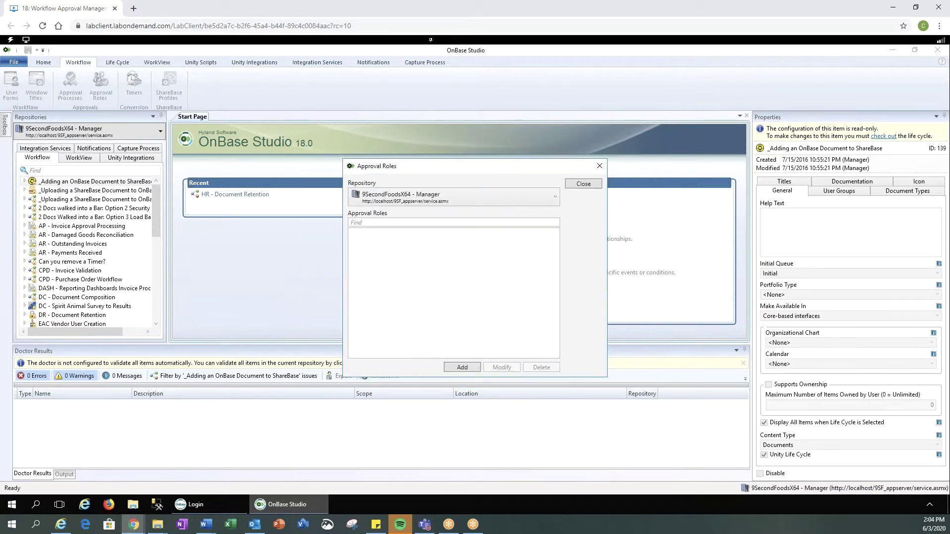
Check out the AP - Invoice Approval Processing life cycle for editing in a widened Repositories pane
click(598, 170)
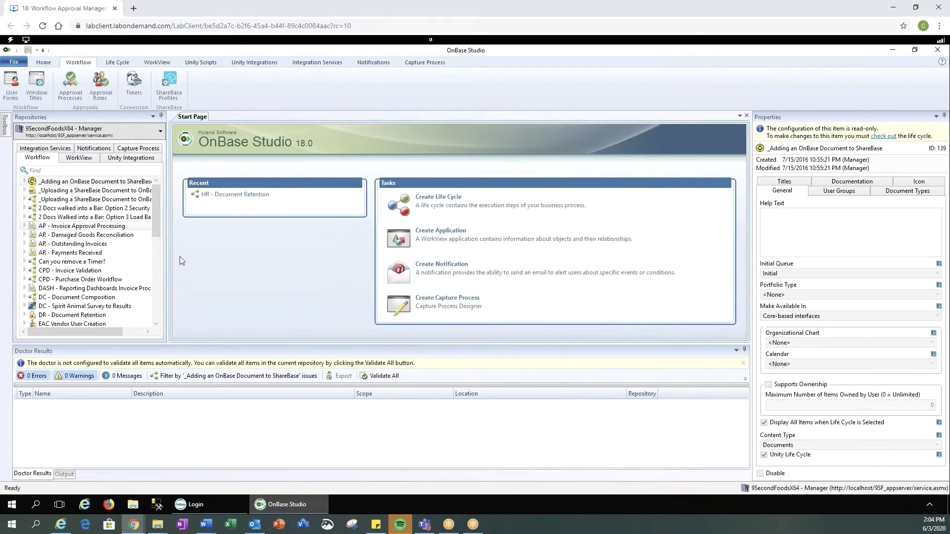
drag(168, 268, 224, 267)
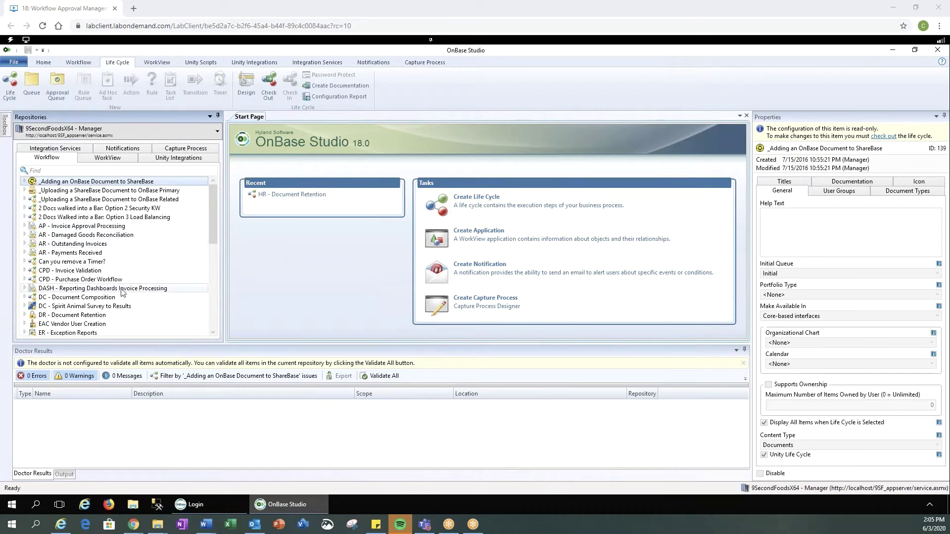
click(69, 228)
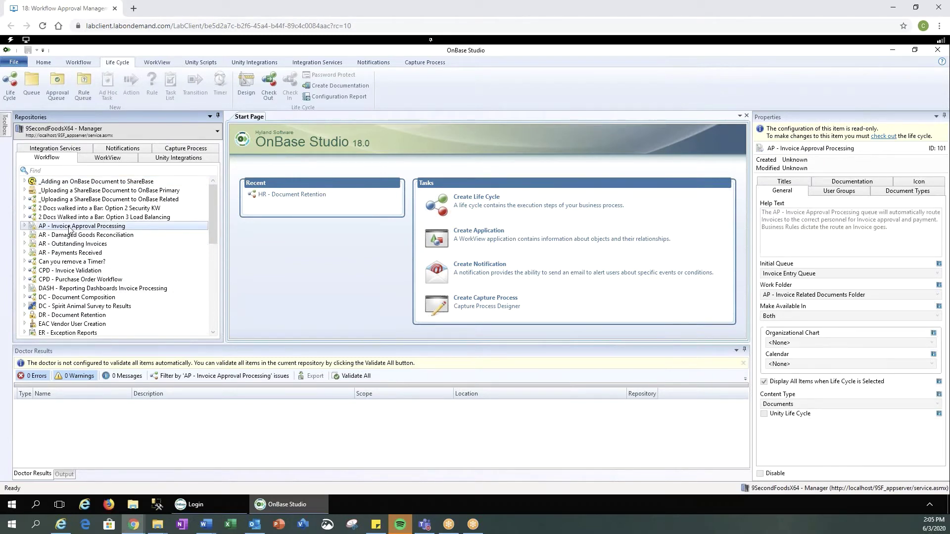
click(883, 136)
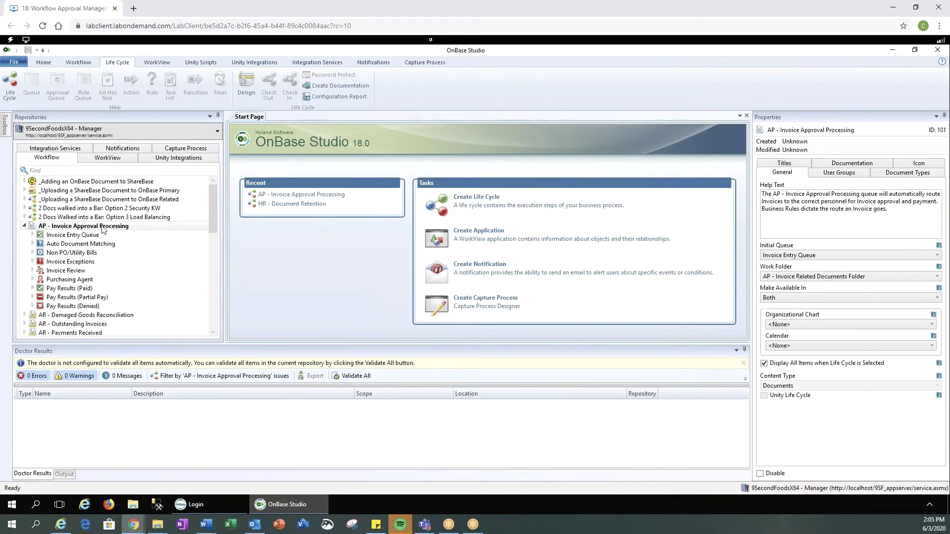
mouse_move(103, 229)
click(70, 229)
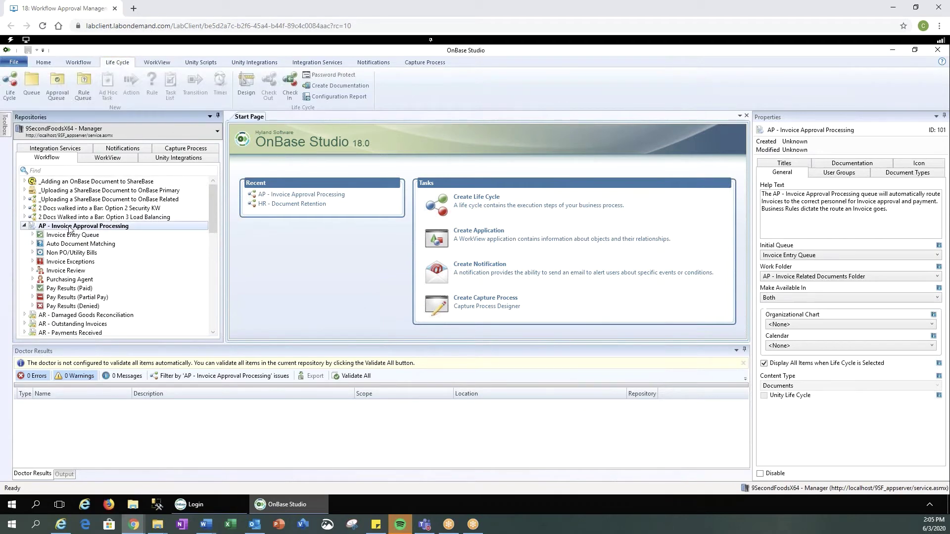
Add an approval queue named 'WAM Invoice Approval' to the AP life cycle
click(64, 97)
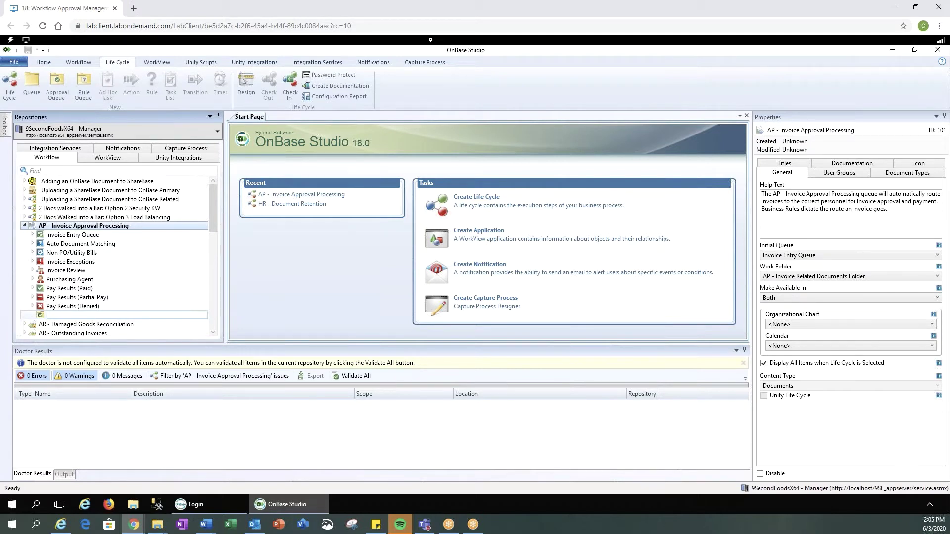
text(WA)
text(M I)
text(nvoice Appr)
text(ol)
text(val)
key(Return)
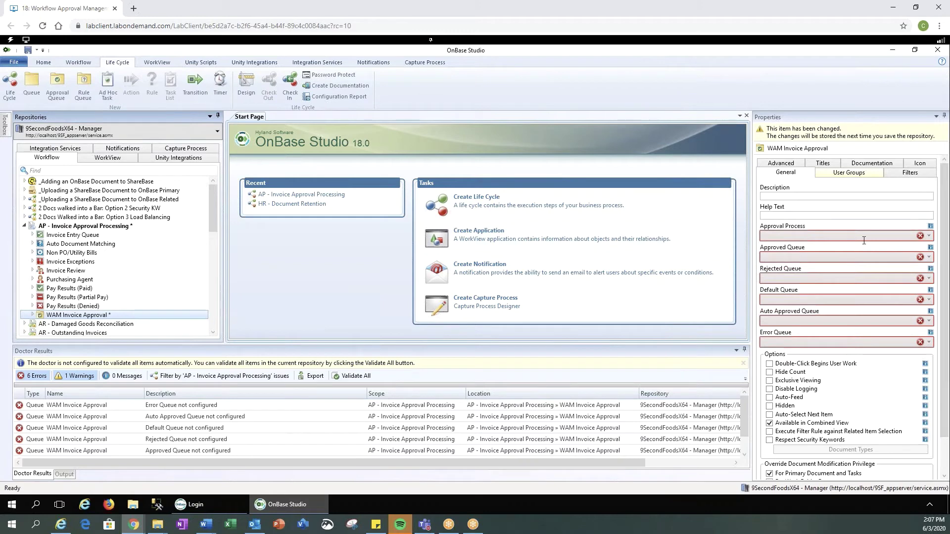
Confirm the WAM Invoice Approval queue's Approval Process dropdown has no processes to choose
click(929, 237)
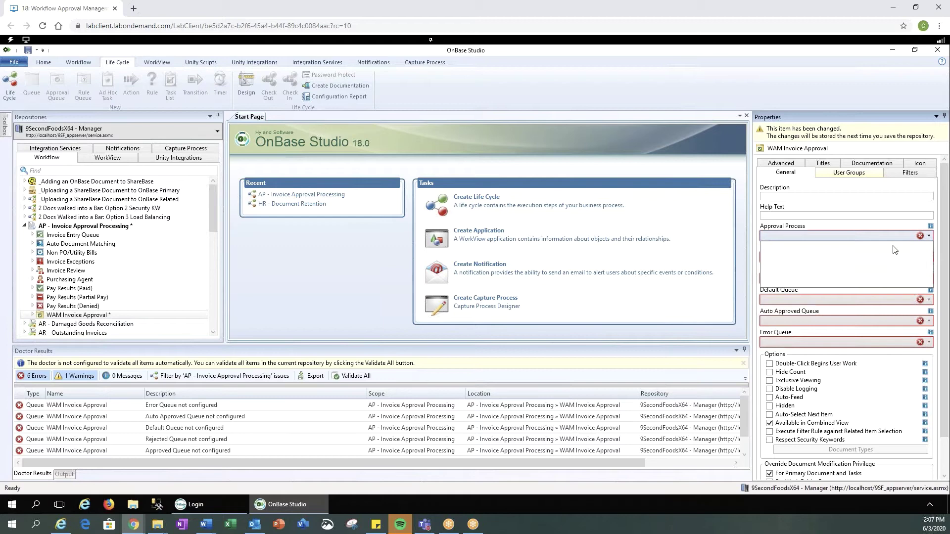
click(829, 240)
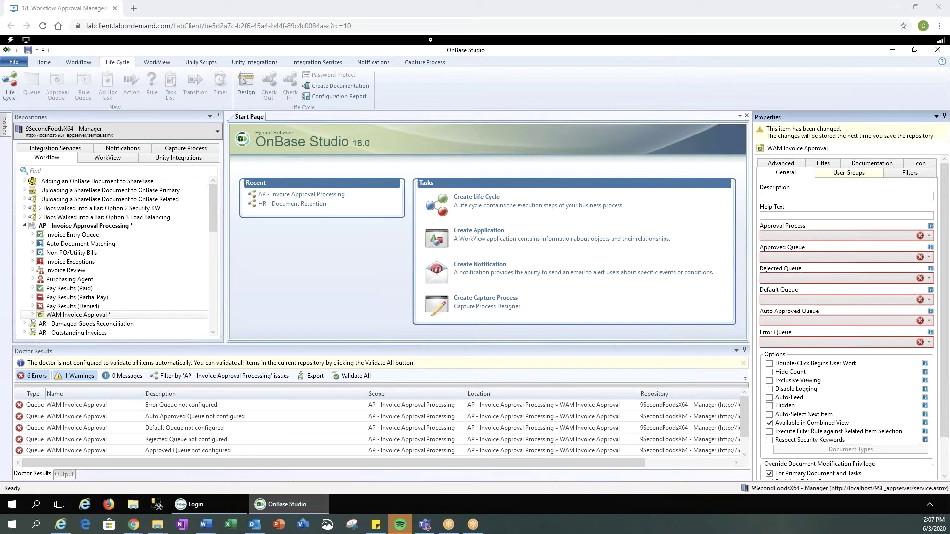
Log in to OnBase Unity Client as the manager and maximize the client window
click(210, 503)
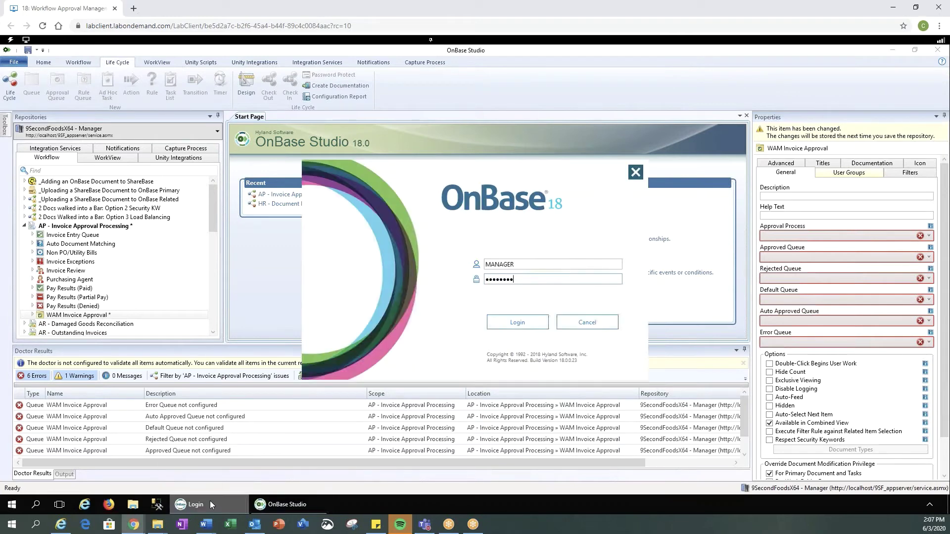
click(528, 326)
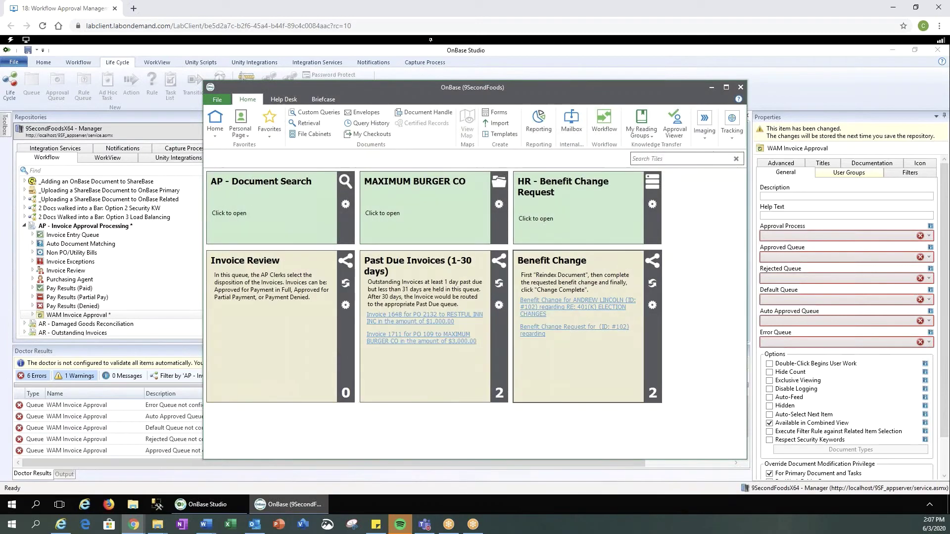
click(726, 88)
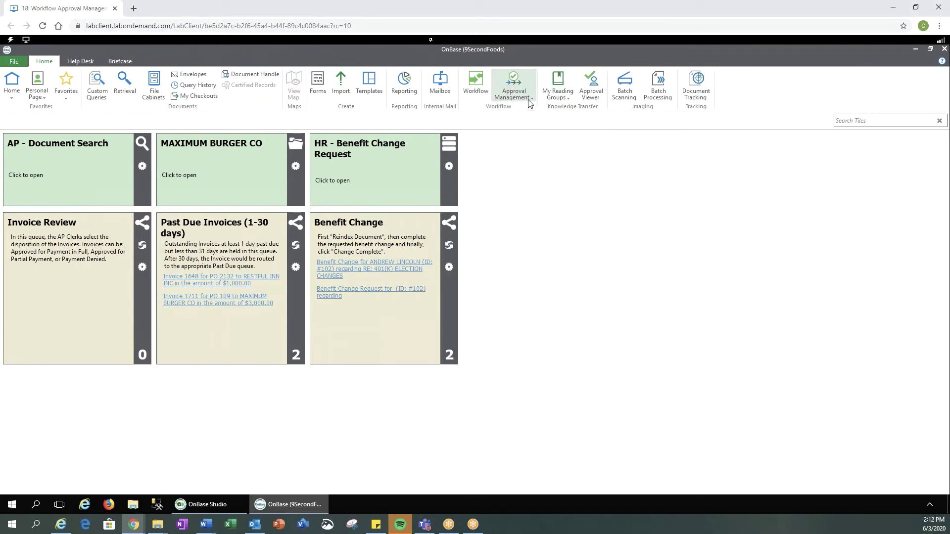
Create a New Approval from Approval Management and move to its Approval Paths category
click(531, 101)
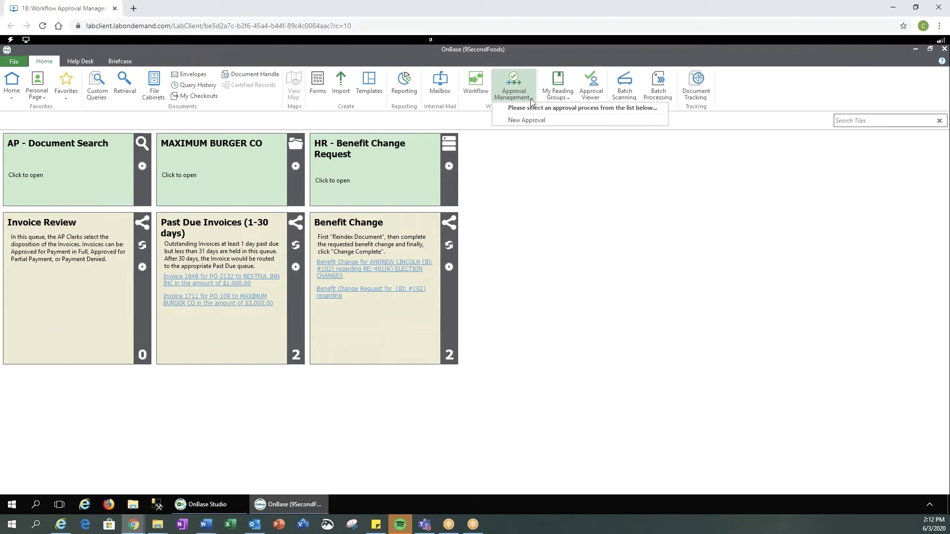
click(553, 121)
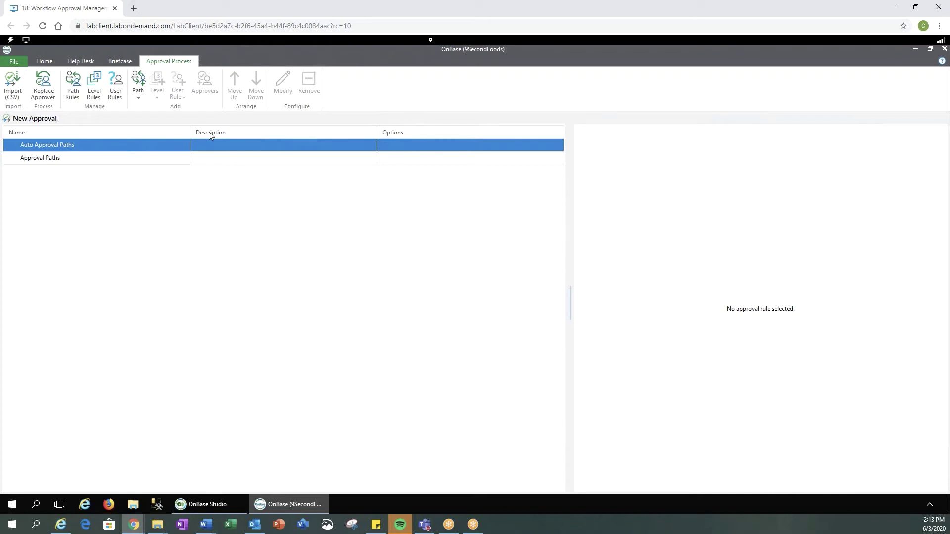
key(Down)
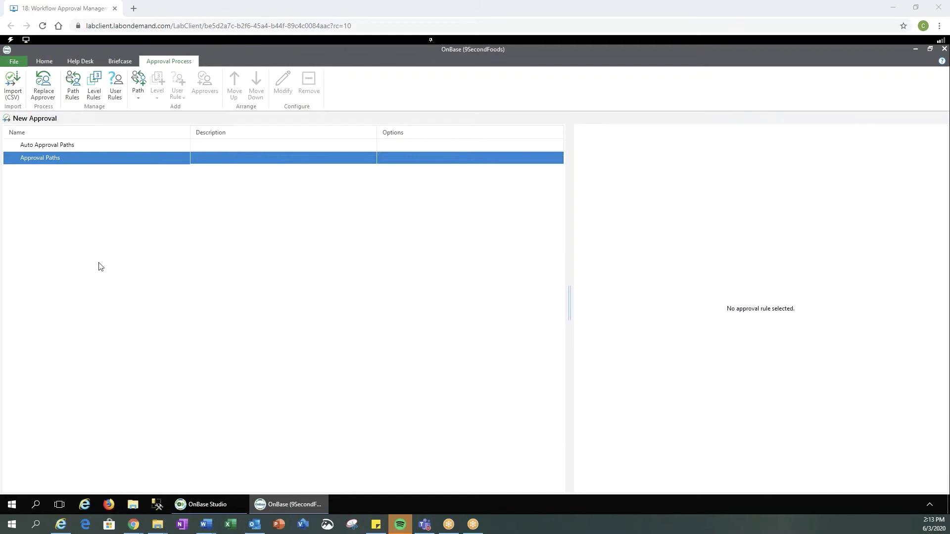
Add a new path under the Approval Paths category
click(59, 163)
right_click(59, 163)
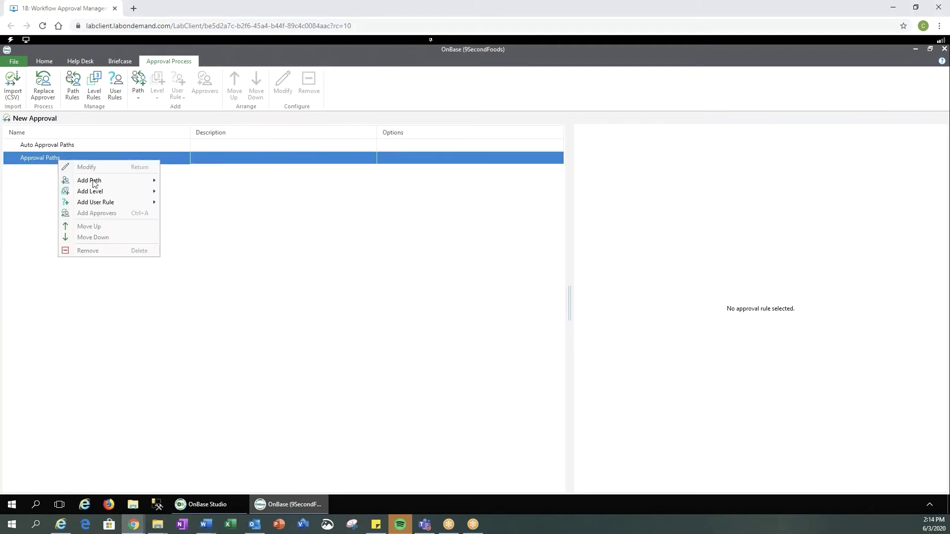
mouse_move(112, 183)
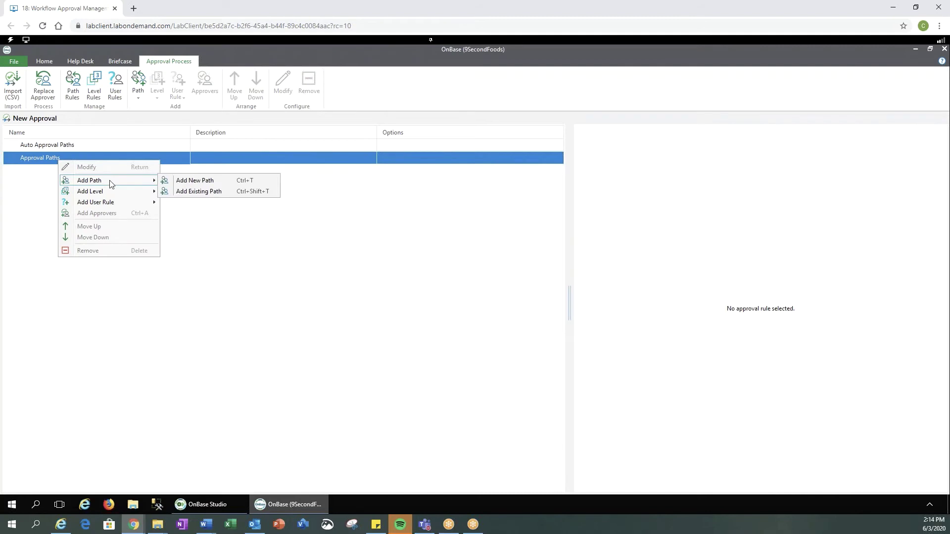
click(191, 181)
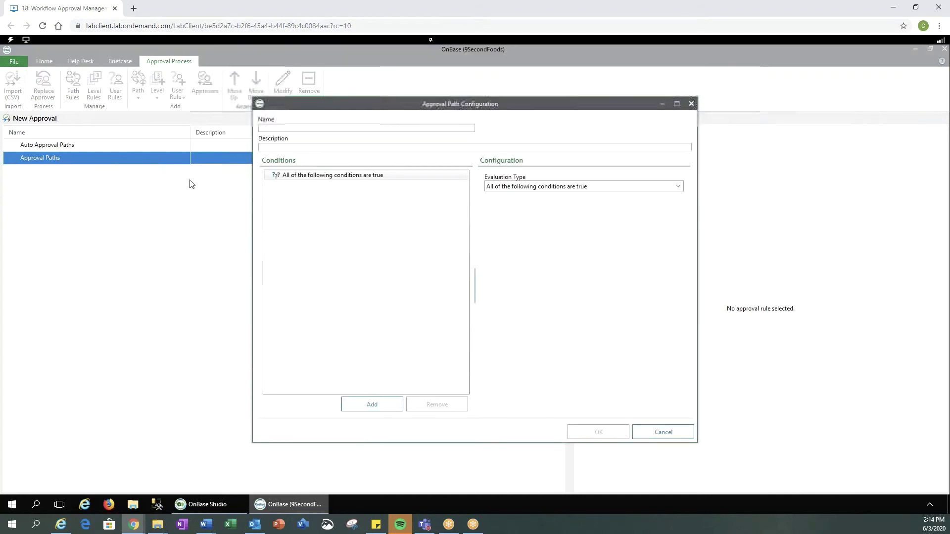
Name the new approval path 'Mgr approve invoices under 500'
click(287, 127)
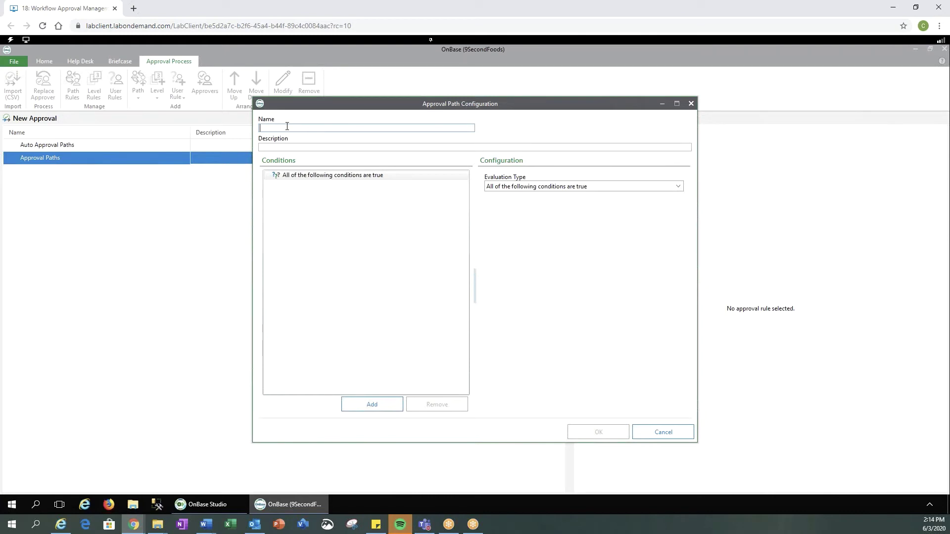
text(M)
key(BackSpace)
text(Manag)
key(BackSpace)
key(BackSpace)
key(BackSpace)
key(BackSpace)
text(gr approve)
text( invoice)
text(s over)
key(BackSpace)
key(BackSpace)
key(BackSpace)
key(BackSpace)
text(under 500)
key(Tab)
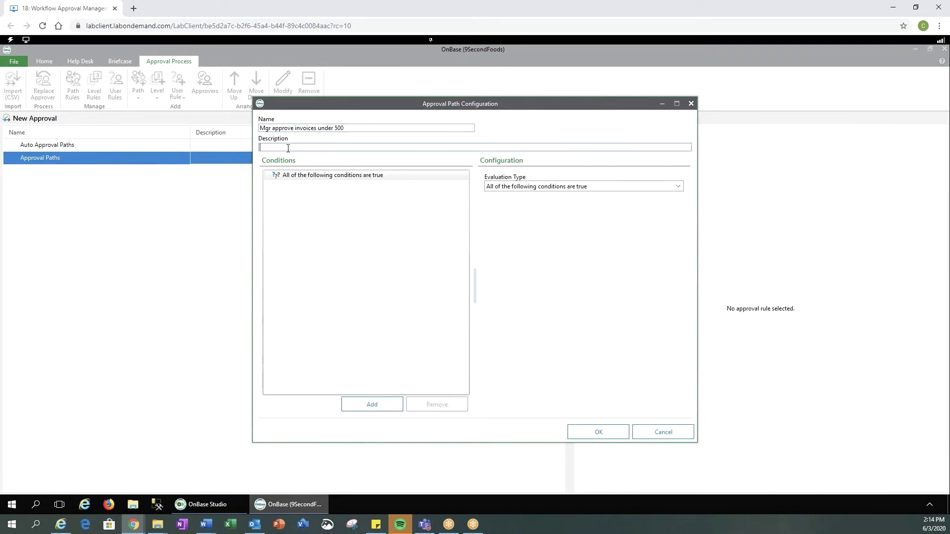
Set the top condition group to require all conditions and add a condition under it
click(309, 176)
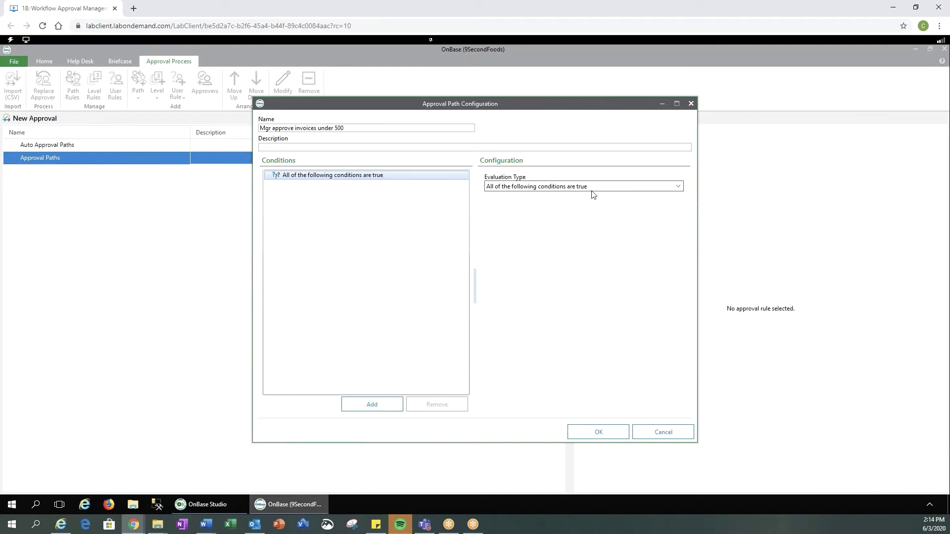
click(682, 189)
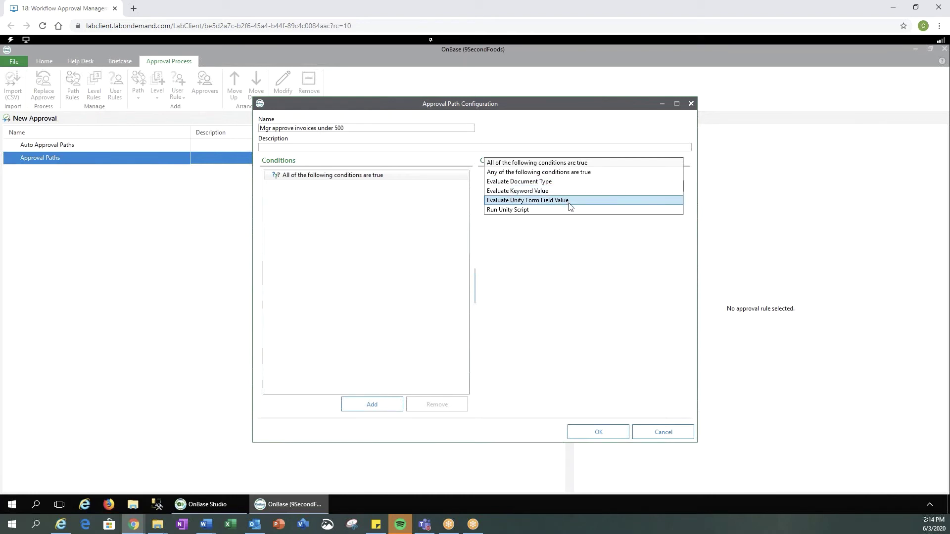
click(569, 167)
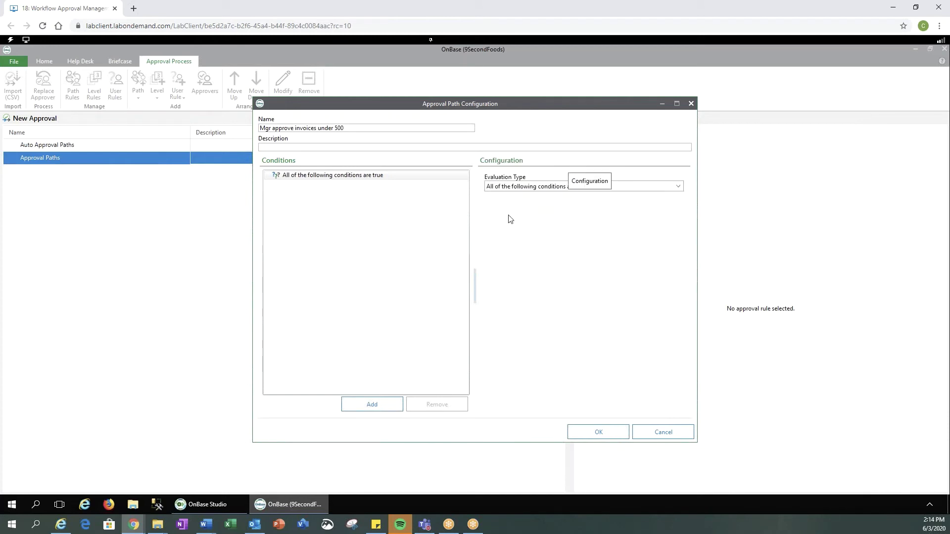
click(311, 179)
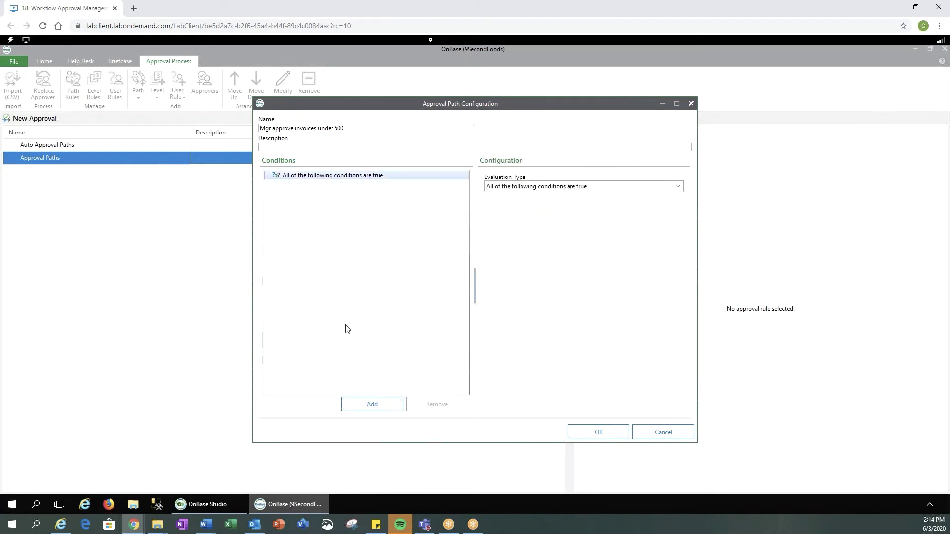
click(372, 405)
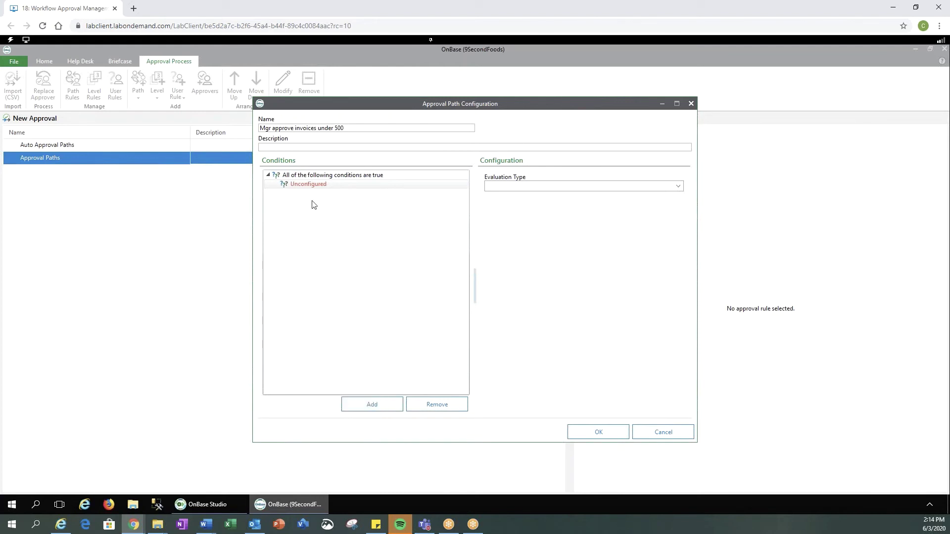
click(315, 185)
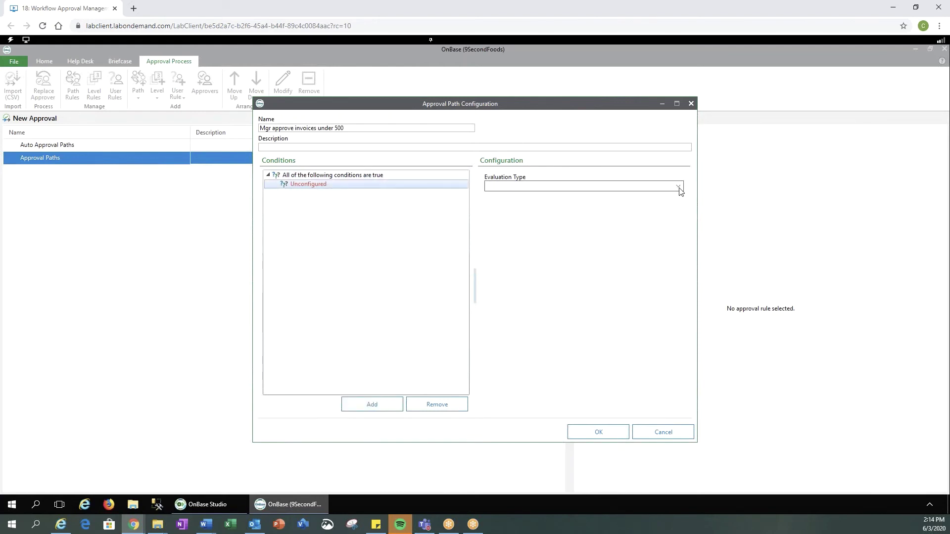
click(355, 176)
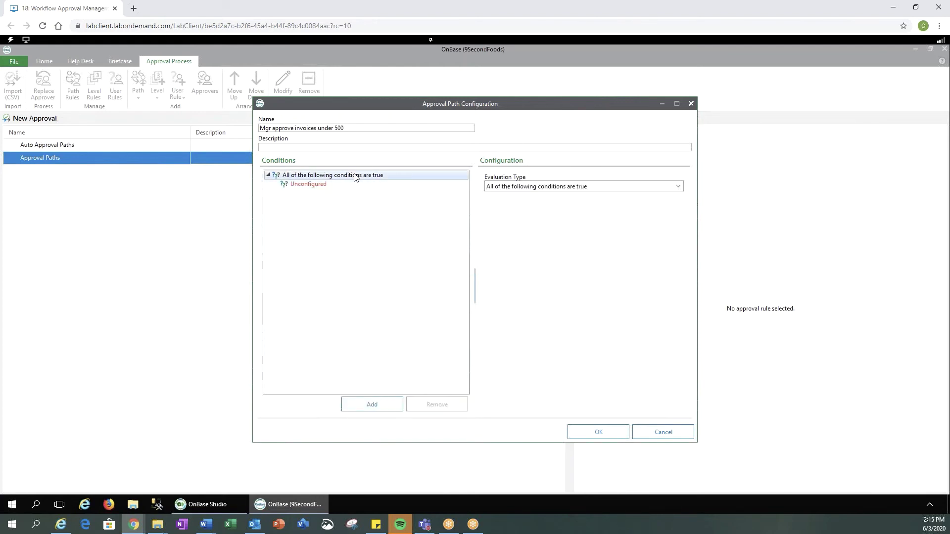
Configure the condition as Evaluate Keyword Value: Invoice Amount Less Than 500
click(321, 186)
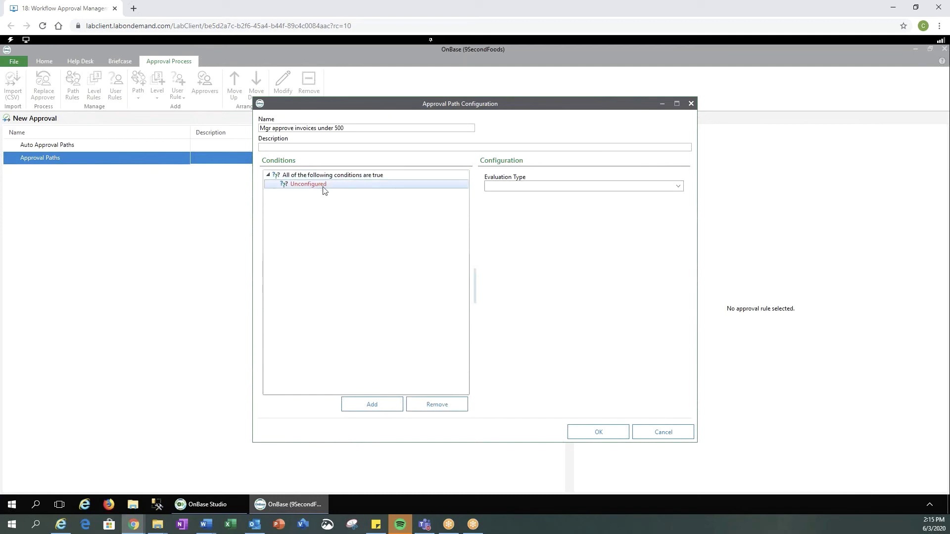
click(680, 188)
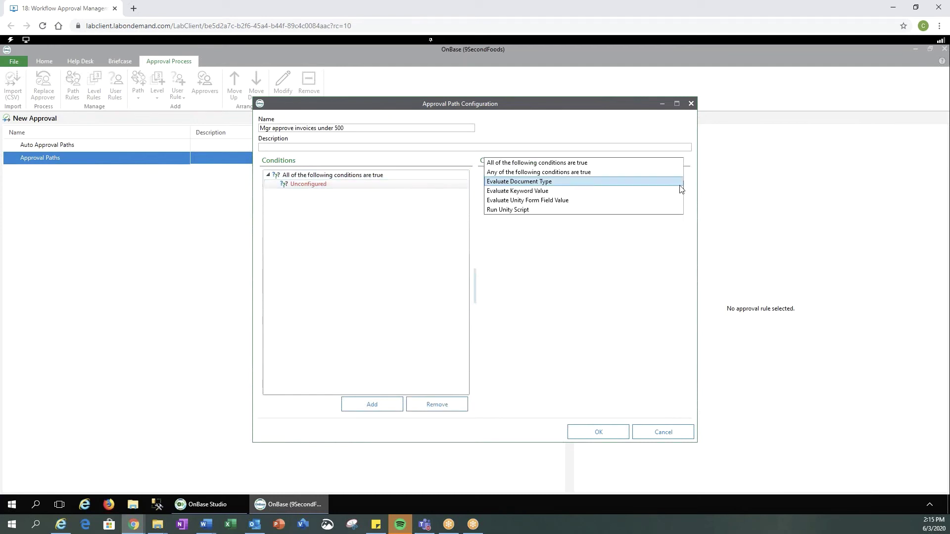
click(537, 192)
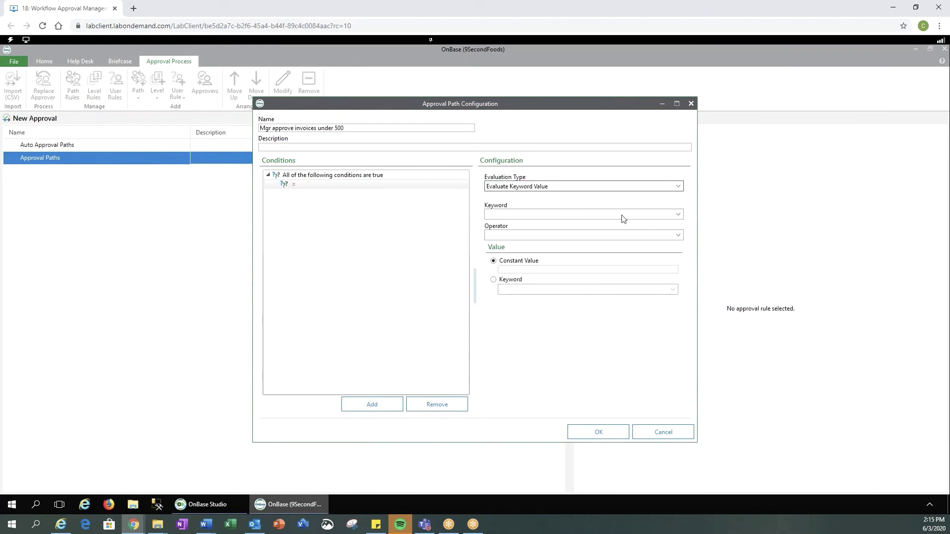
click(678, 215)
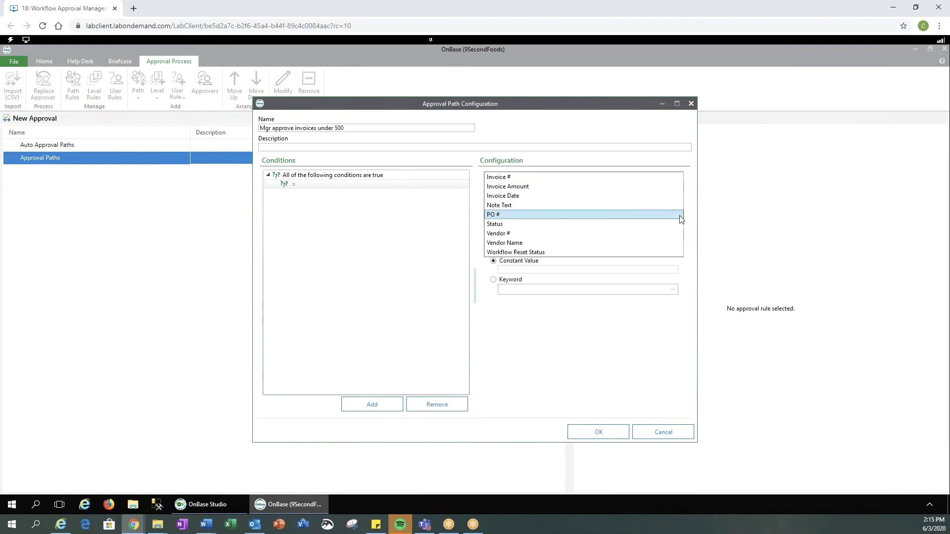
click(529, 188)
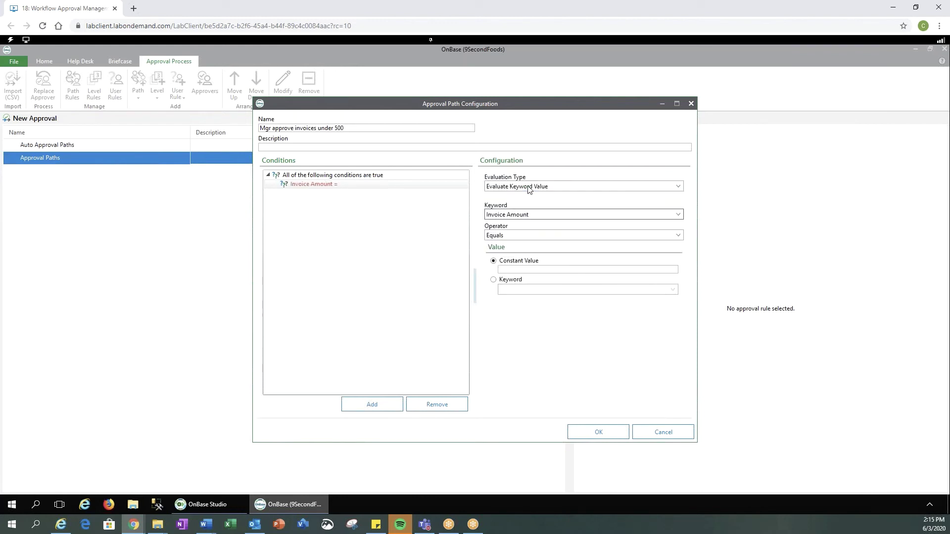
click(679, 237)
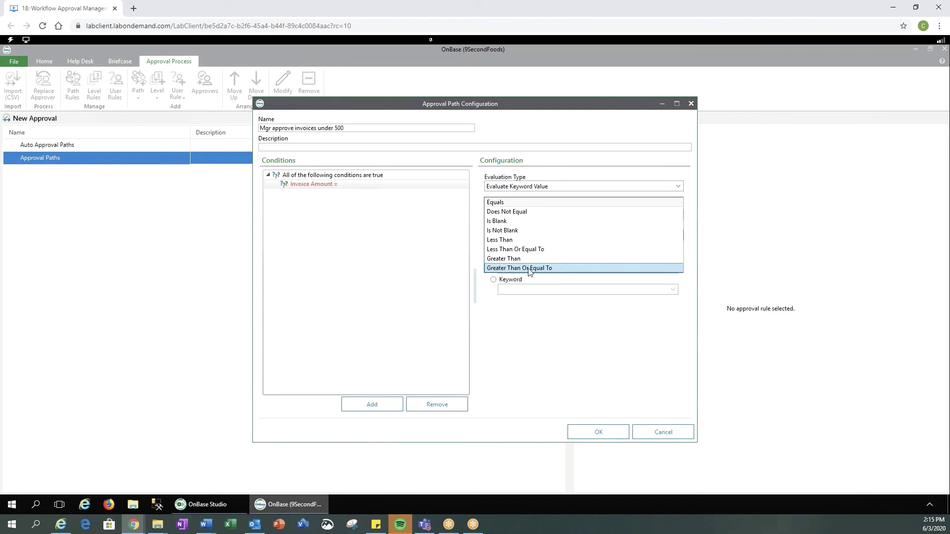
click(514, 241)
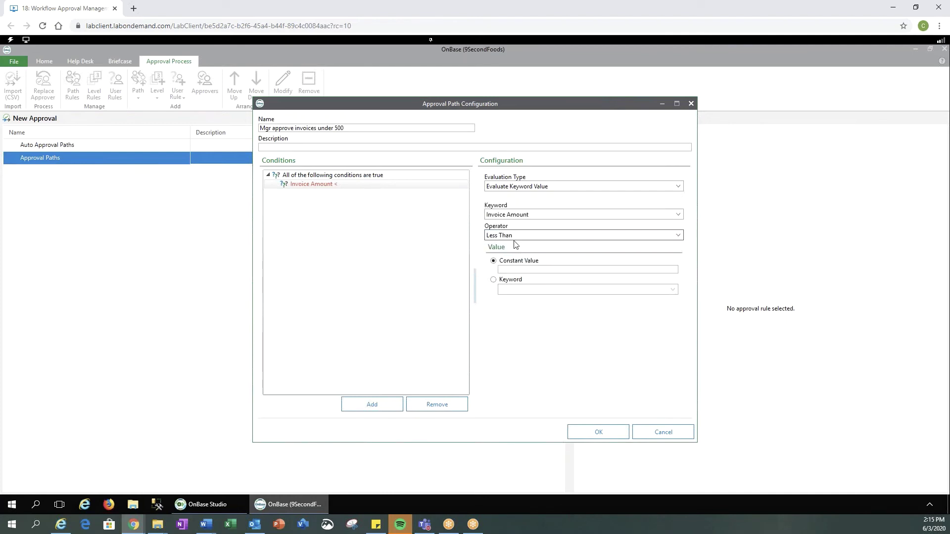
click(520, 269)
text(500)
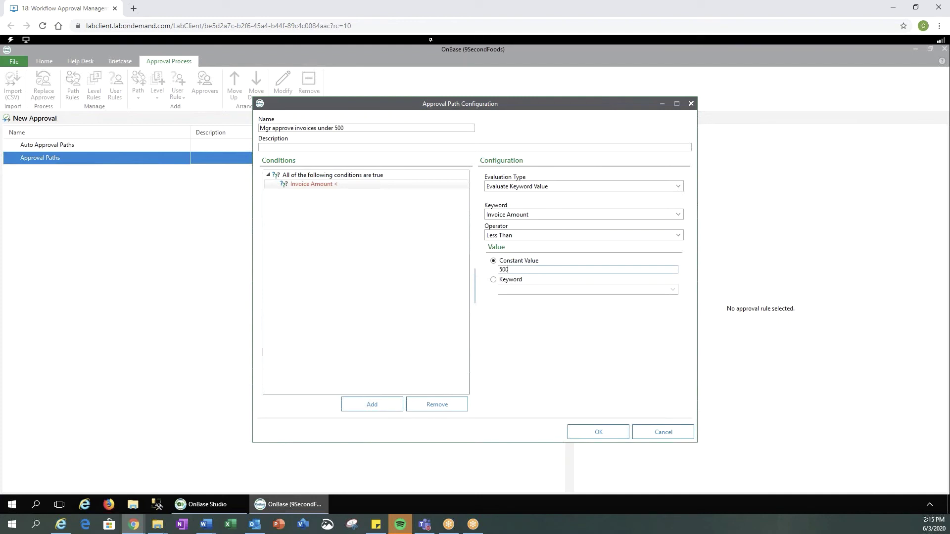
key(Tab)
Delete the extra unconfigured conditions, leaving only Invoice Amount < $500.00
click(374, 409)
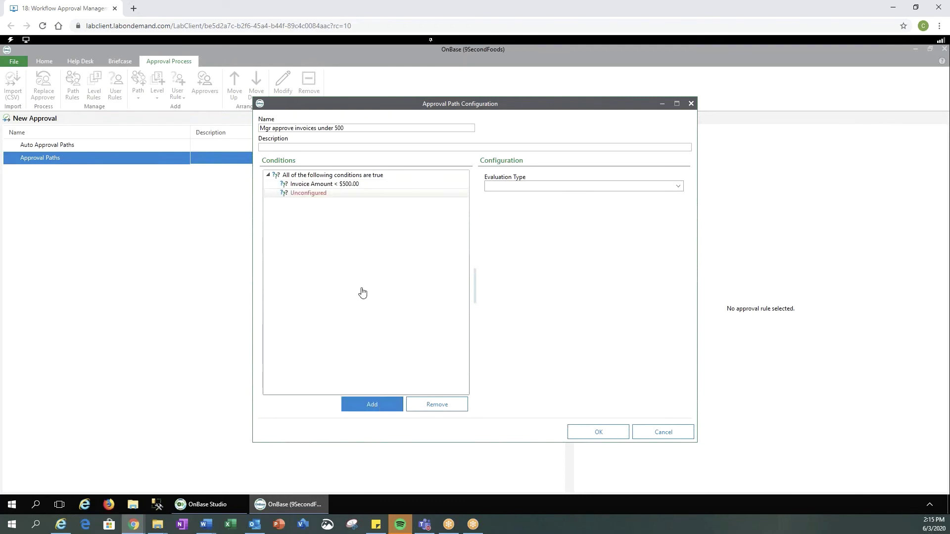
click(363, 409)
click(363, 408)
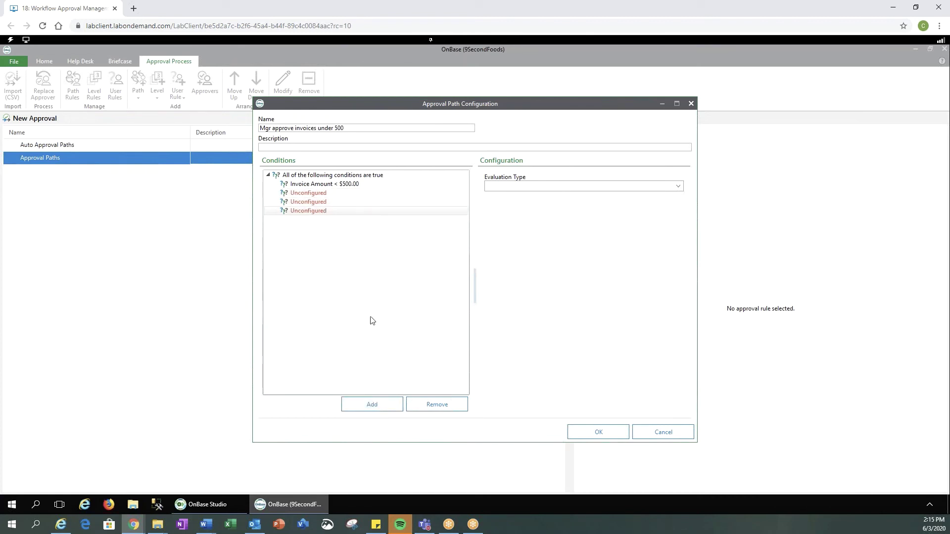
click(445, 411)
click(329, 203)
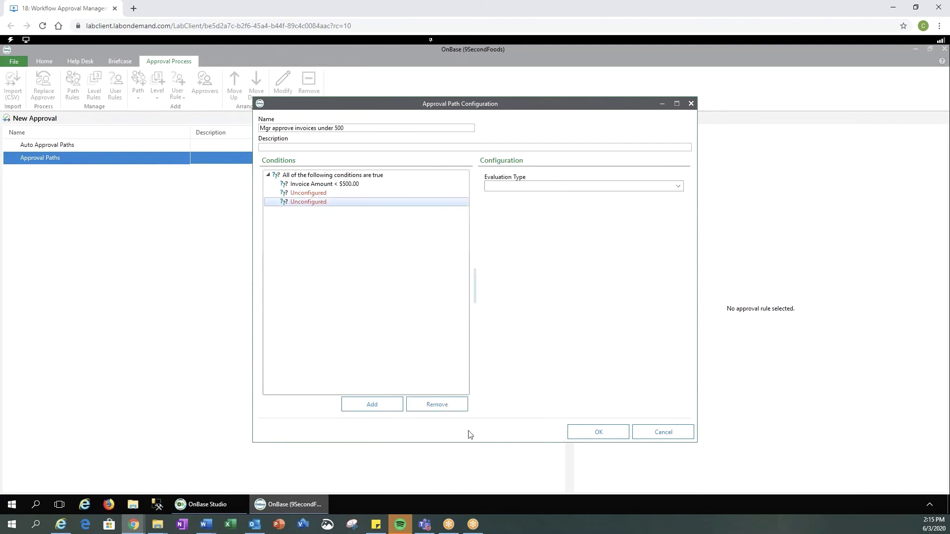
click(438, 403)
click(319, 194)
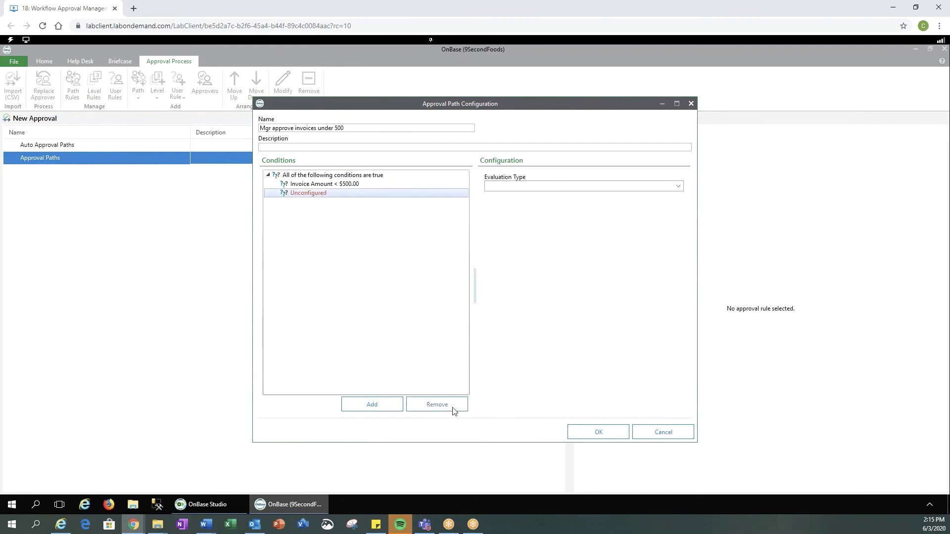
click(449, 407)
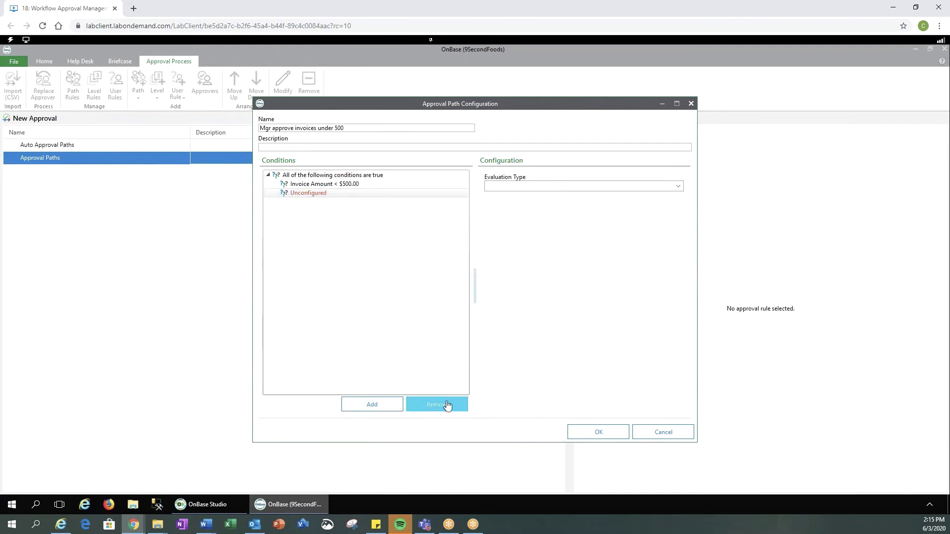
Save the path, expand it, and select its <Always use this level> level
click(591, 434)
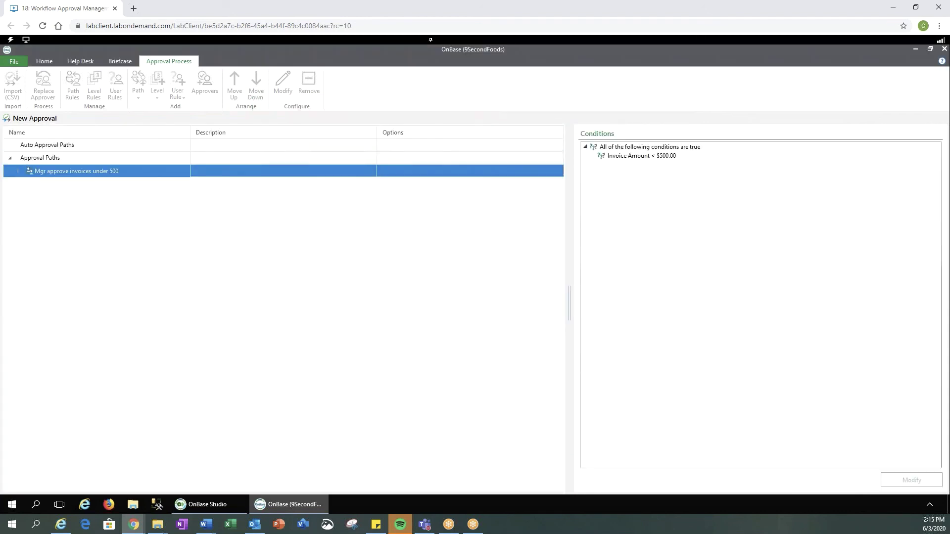
click(19, 171)
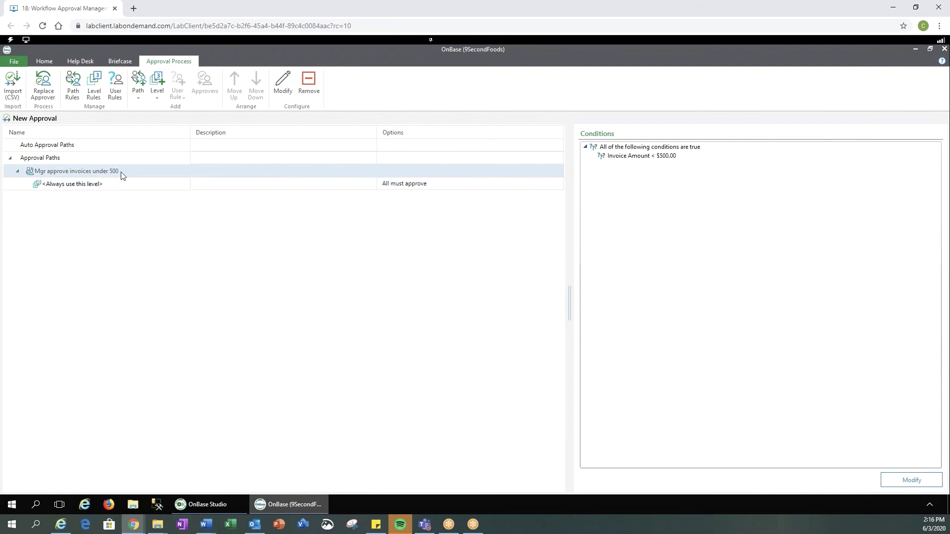
click(114, 184)
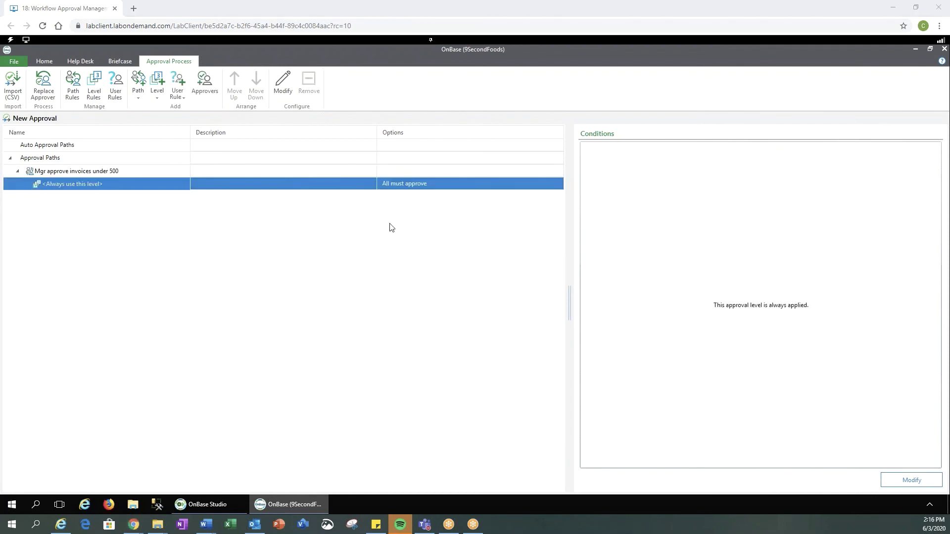
click(107, 186)
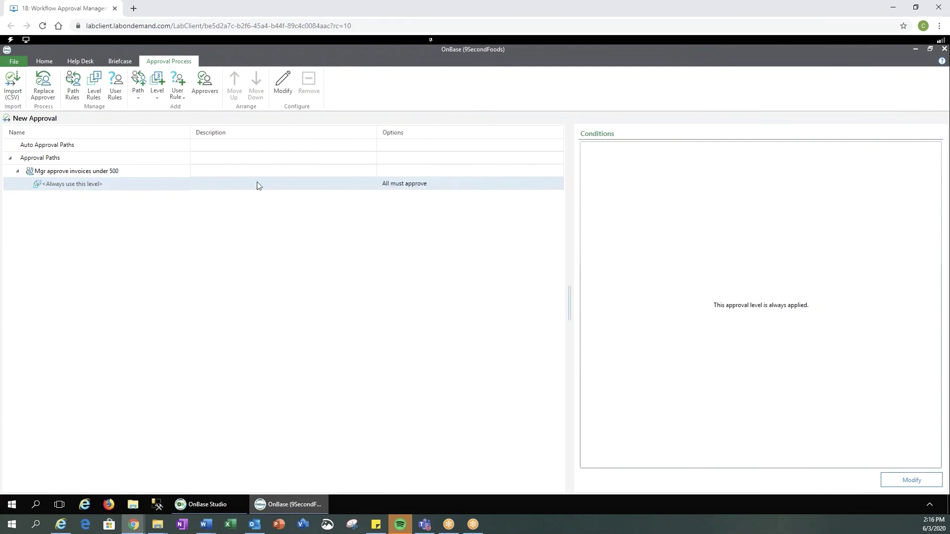
Change the <Always use this level> level from all-must-approve to Anyone can approve
right_click(131, 186)
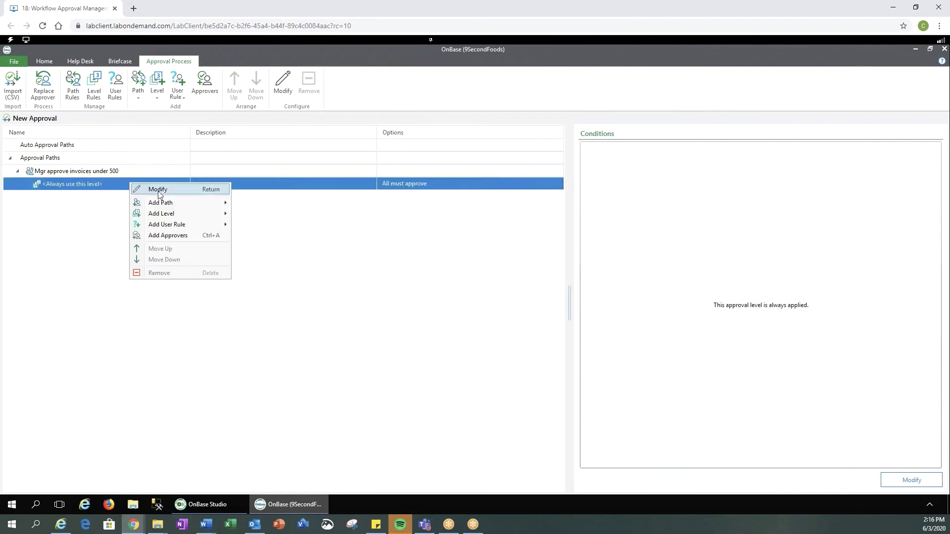
click(156, 191)
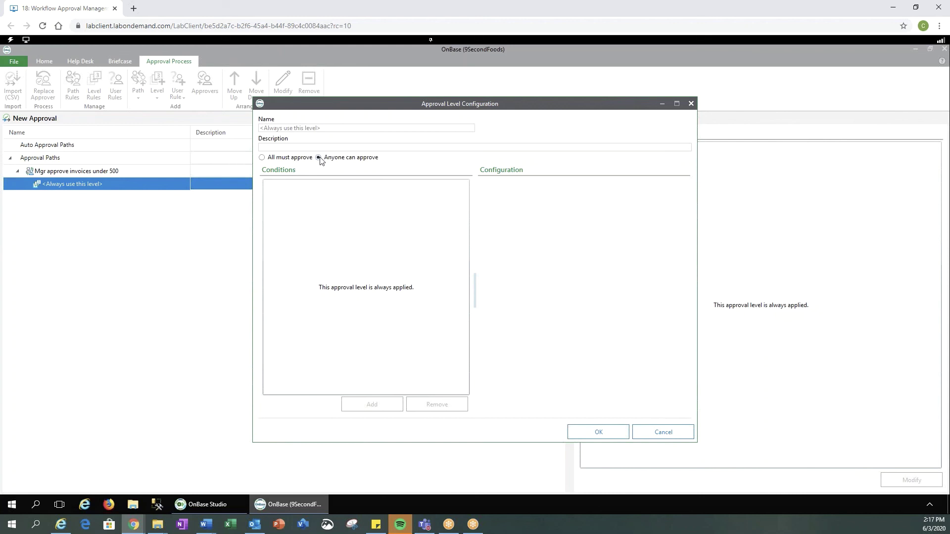
click(589, 434)
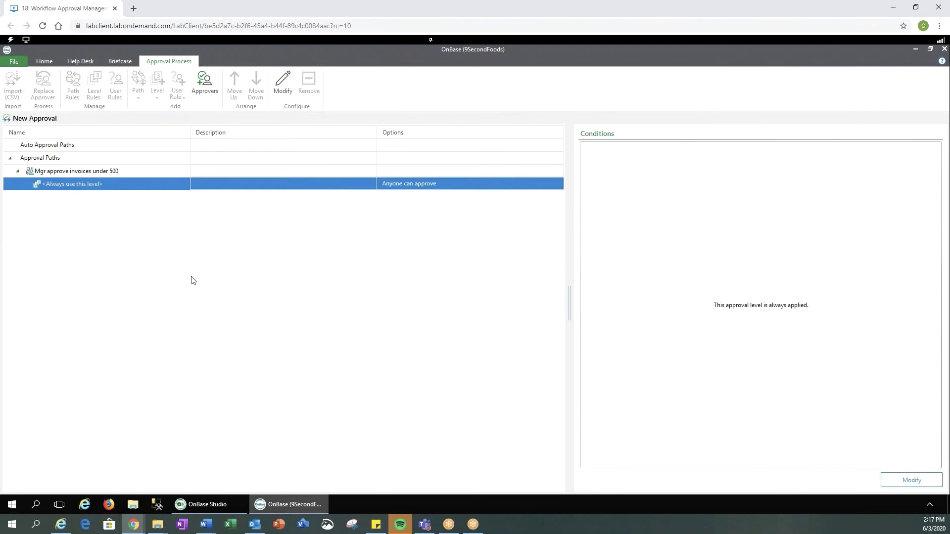